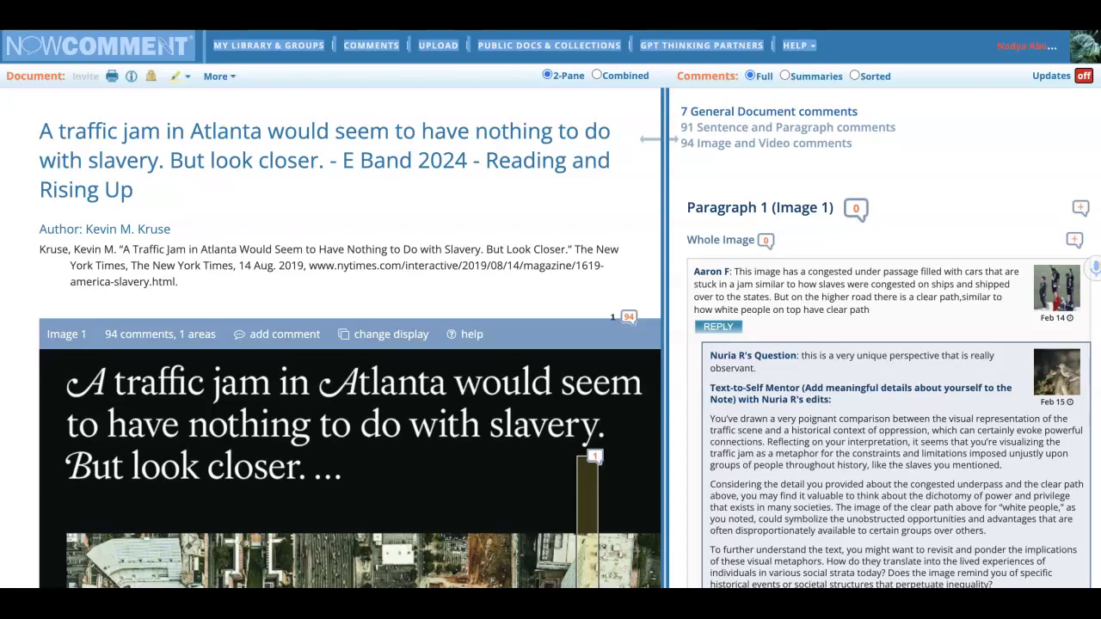
# Switch the article's comments to the sorted view grouped by commenter.
pyautogui.scroll(-10, 487, 288)
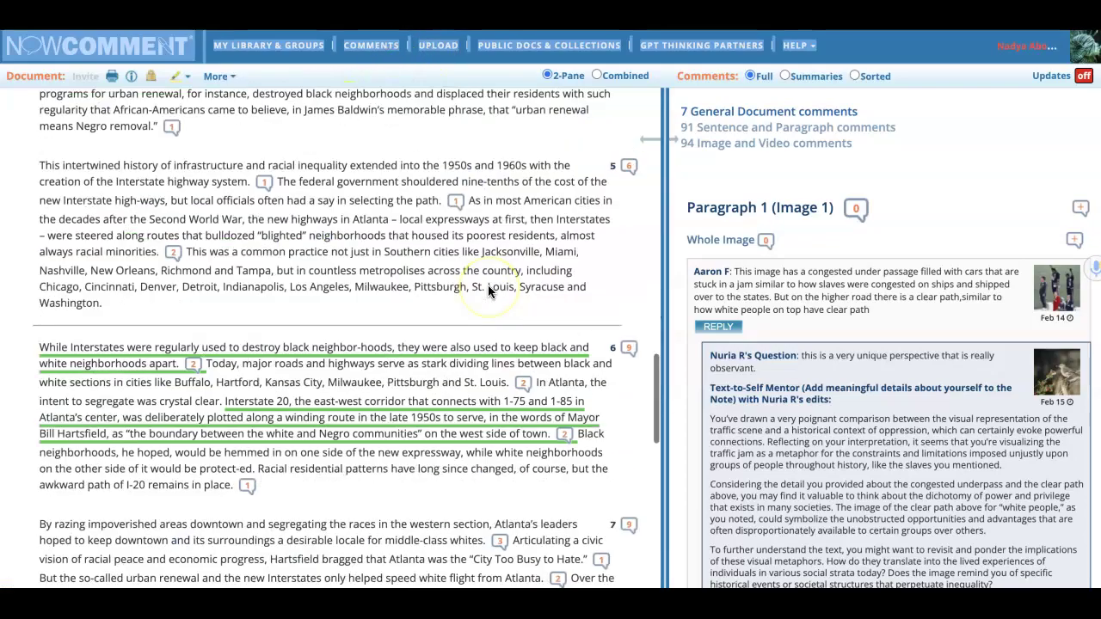
pyautogui.scroll(10, 487, 284)
pyautogui.scroll(-3, 921, 393)
pyautogui.scroll(3, 929, 400)
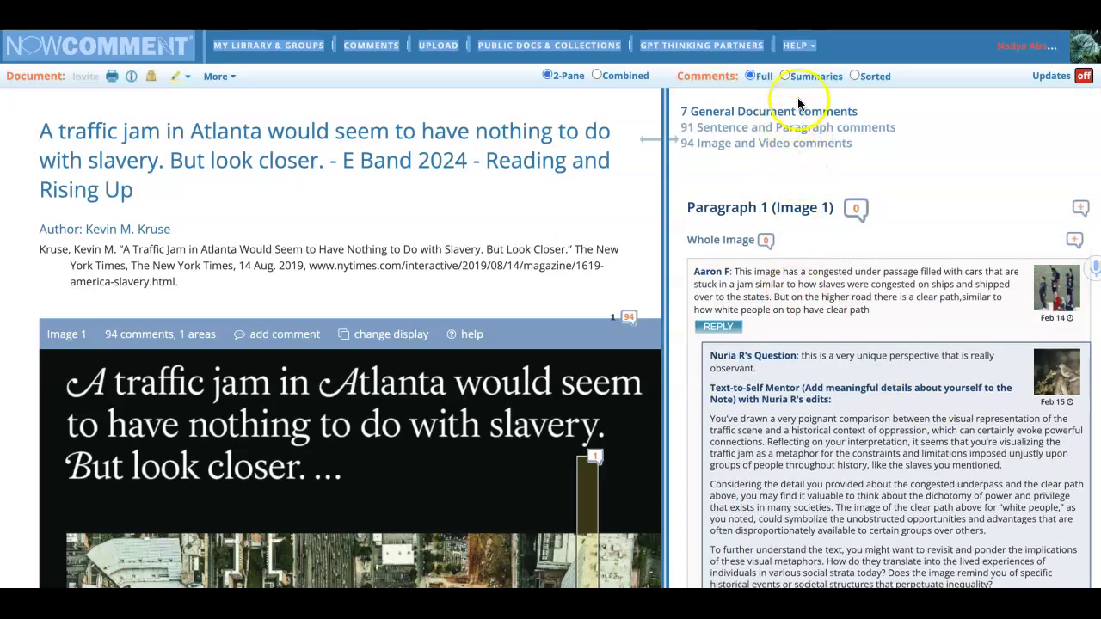
pyautogui.click(854, 76)
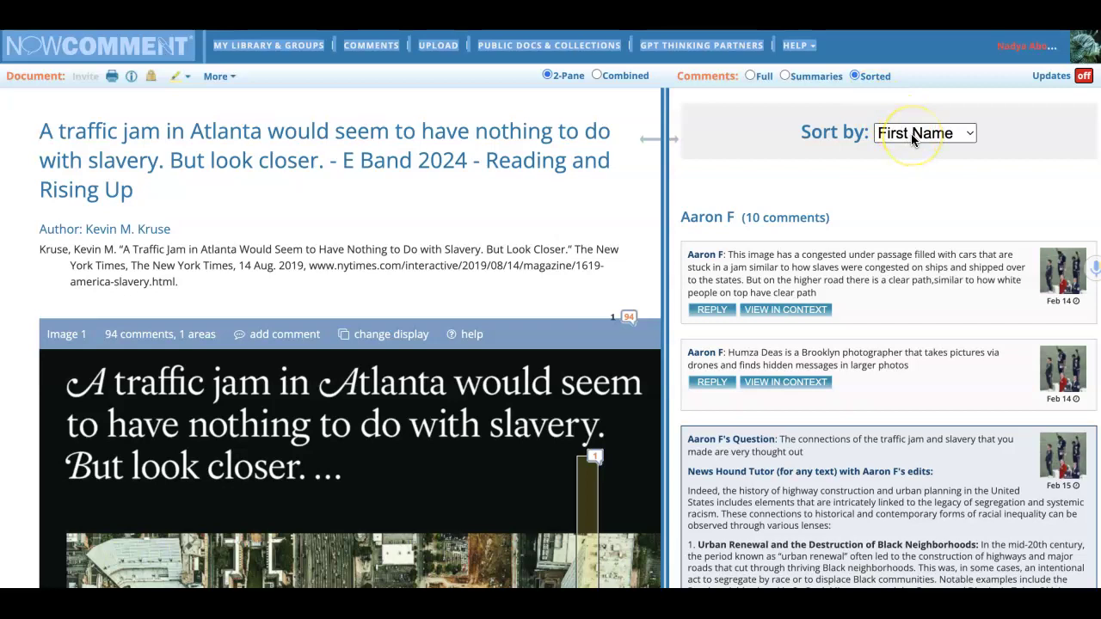
# Try sorting by last name, return to first name, and scroll to your own comments.
pyautogui.click(913, 140)
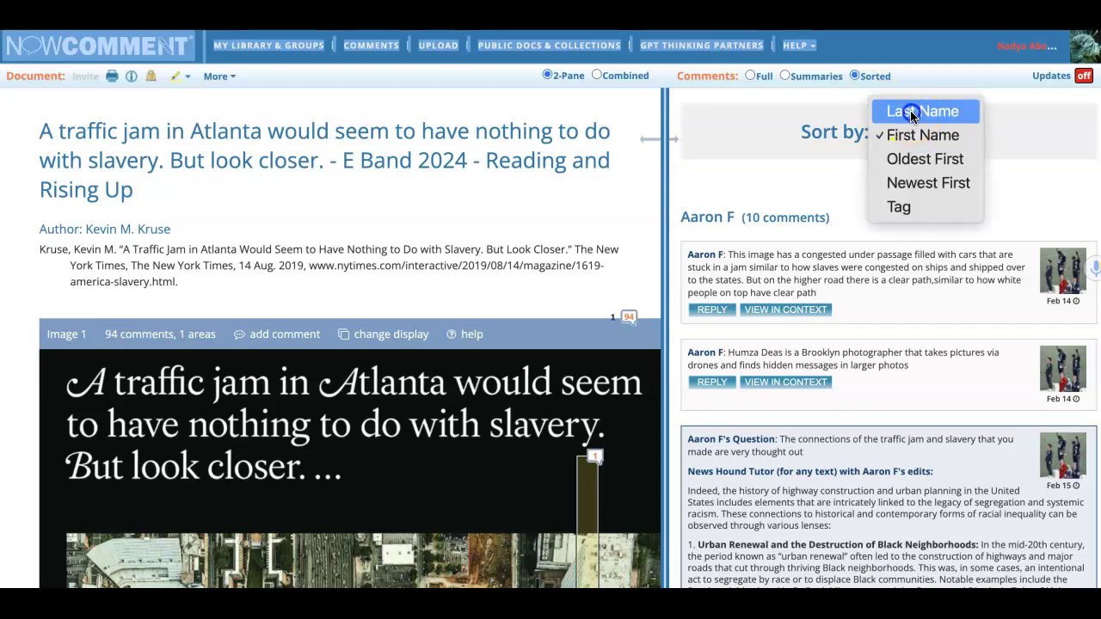
pyautogui.click(911, 113)
pyautogui.click(913, 135)
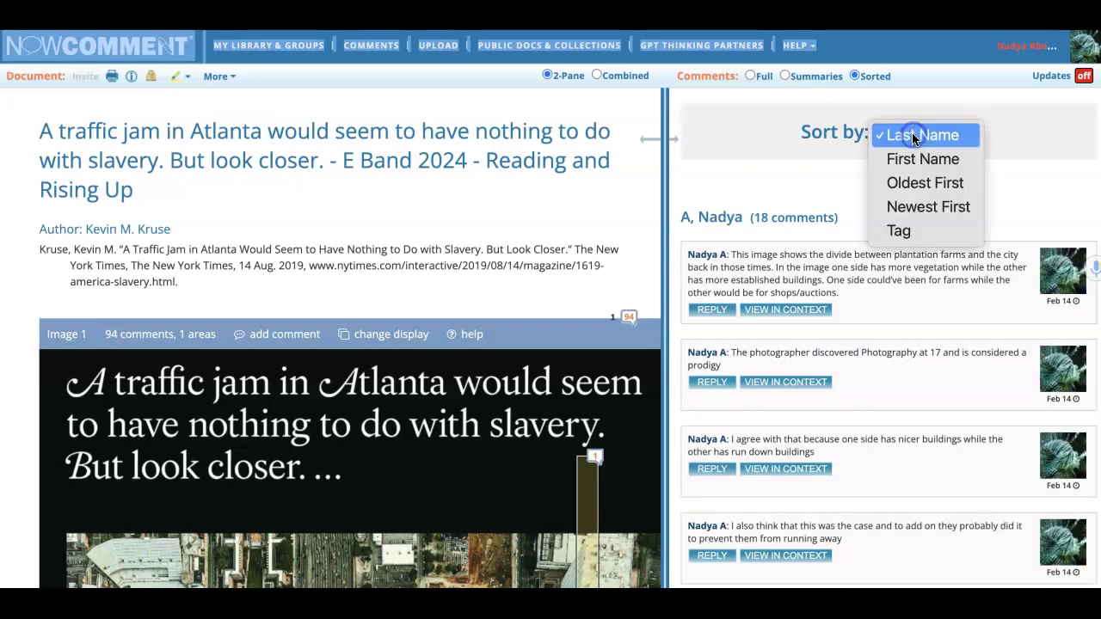
pyautogui.click(916, 164)
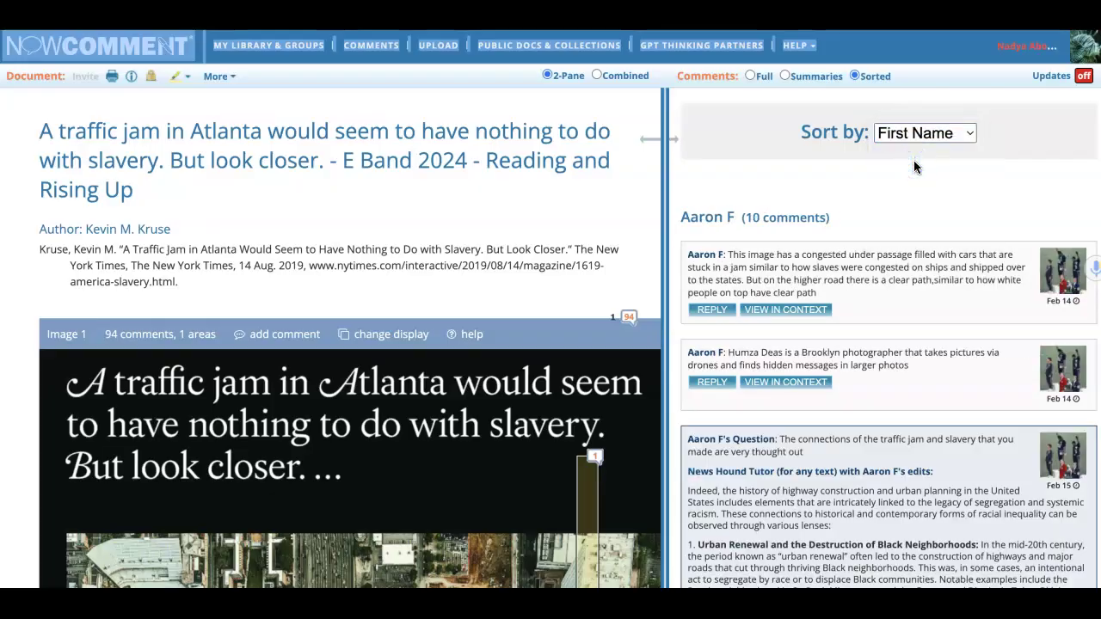
pyautogui.scroll(-15, 863, 337)
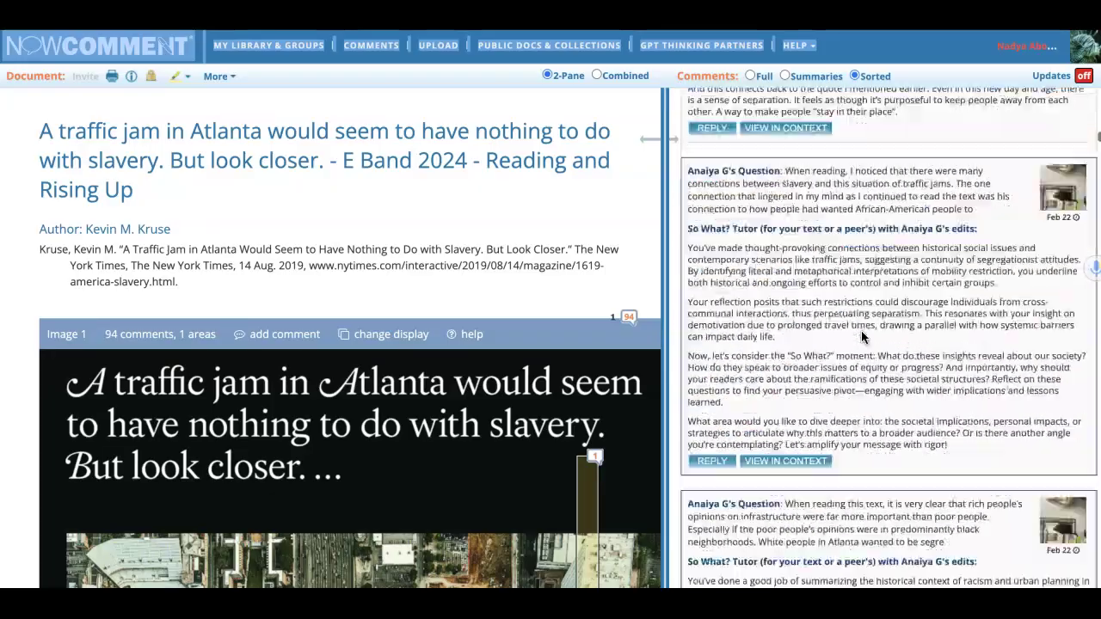
pyautogui.scroll(-15, 861, 330)
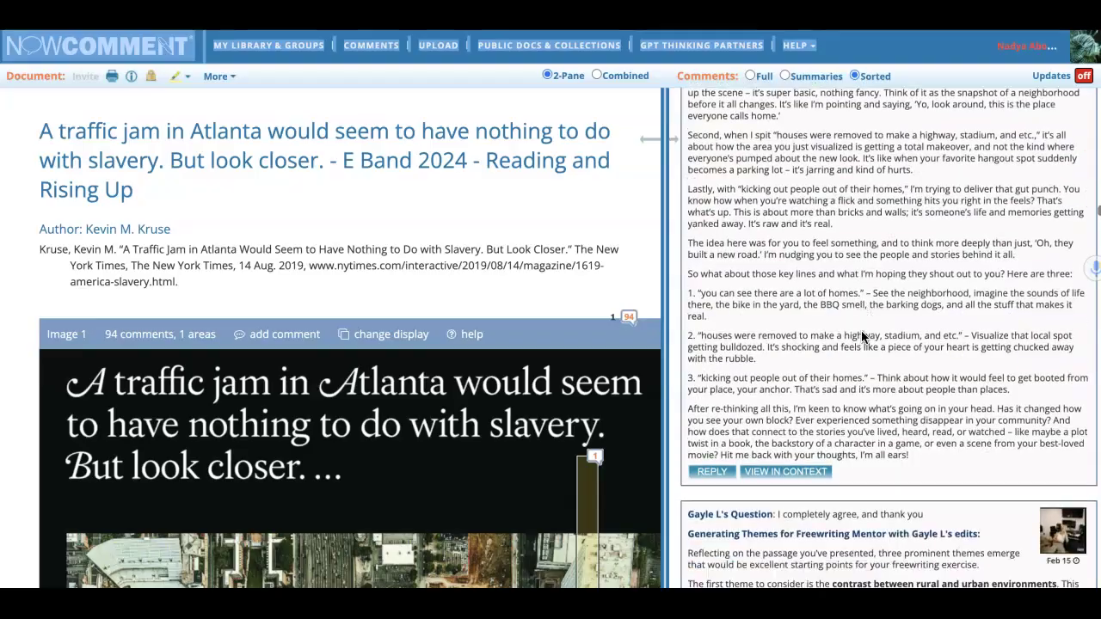
pyautogui.scroll(-15, 861, 336)
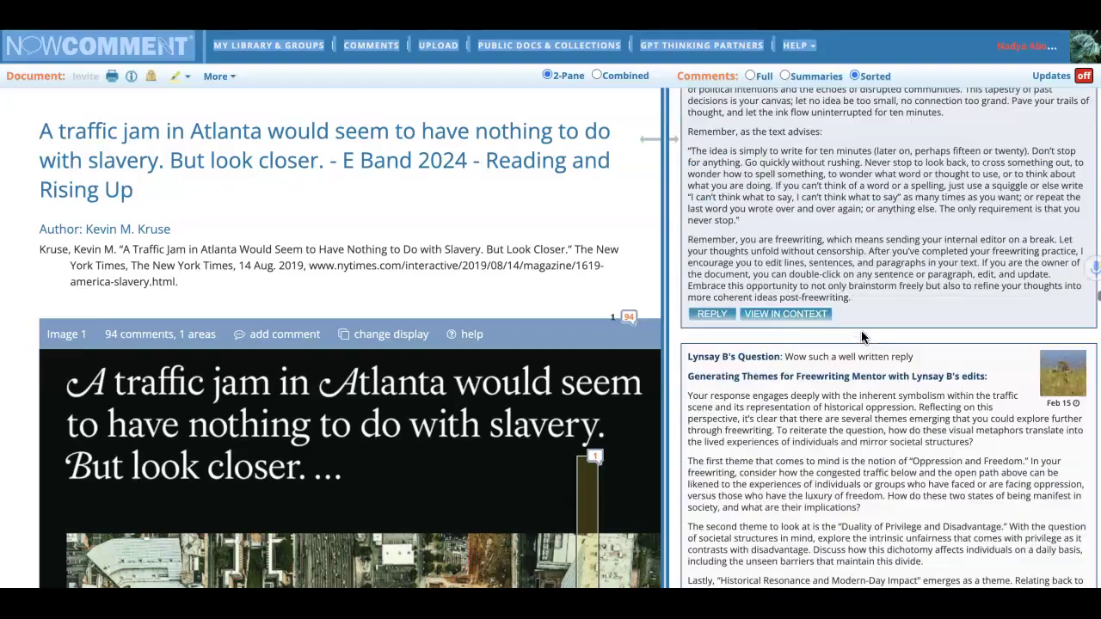
pyautogui.scroll(-15, 861, 335)
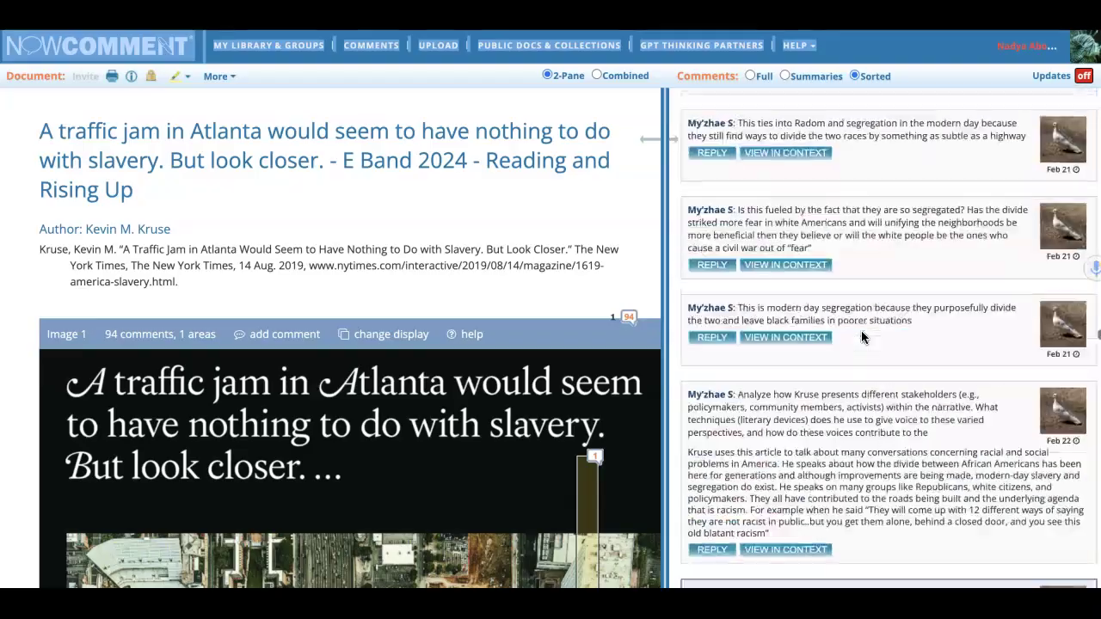
pyautogui.scroll(-10, 860, 335)
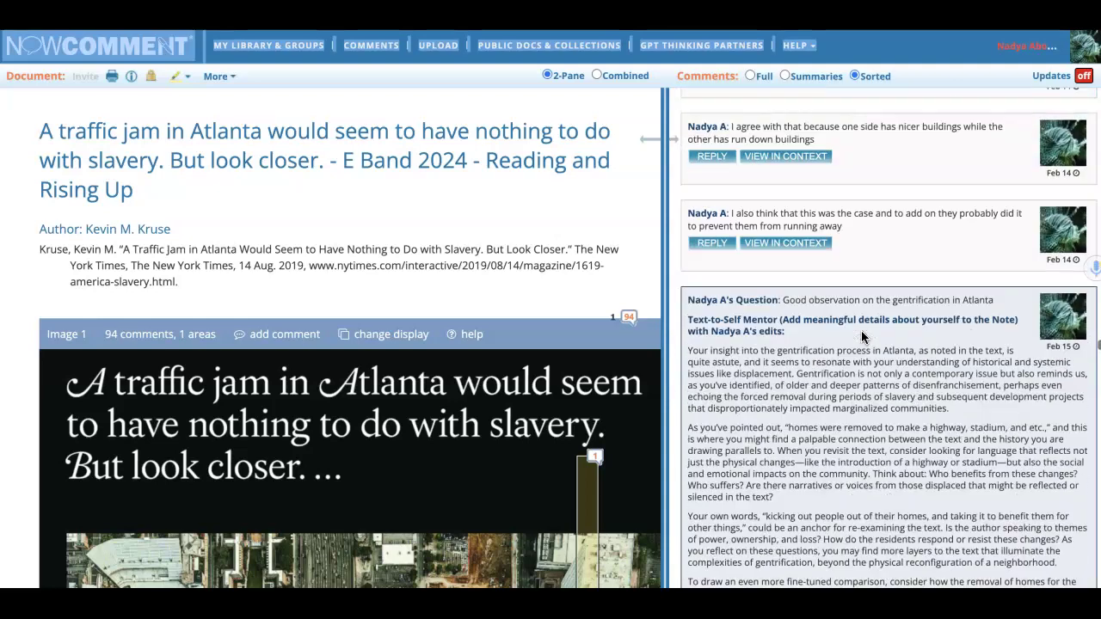
pyautogui.scroll(4, 862, 337)
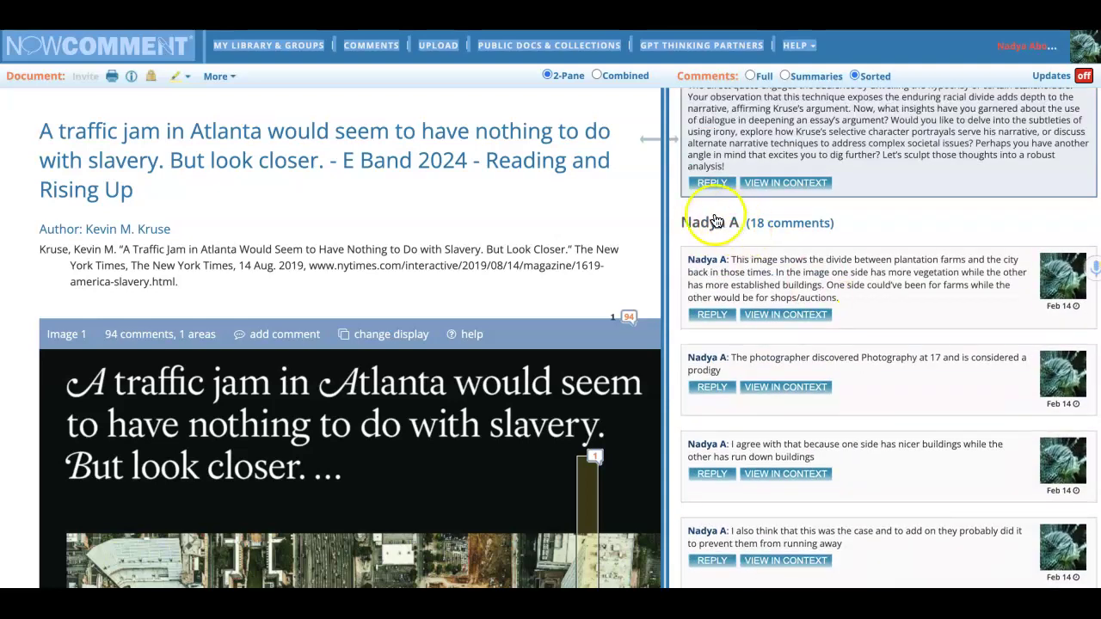
# Drag-select from your name header through all your Traffic Jam comments and AI replies.
pyautogui.moveTo(688, 222); pyautogui.dragTo(930, 521)
pyautogui.moveTo(952, 583); pyautogui.dragTo(1057, 550)
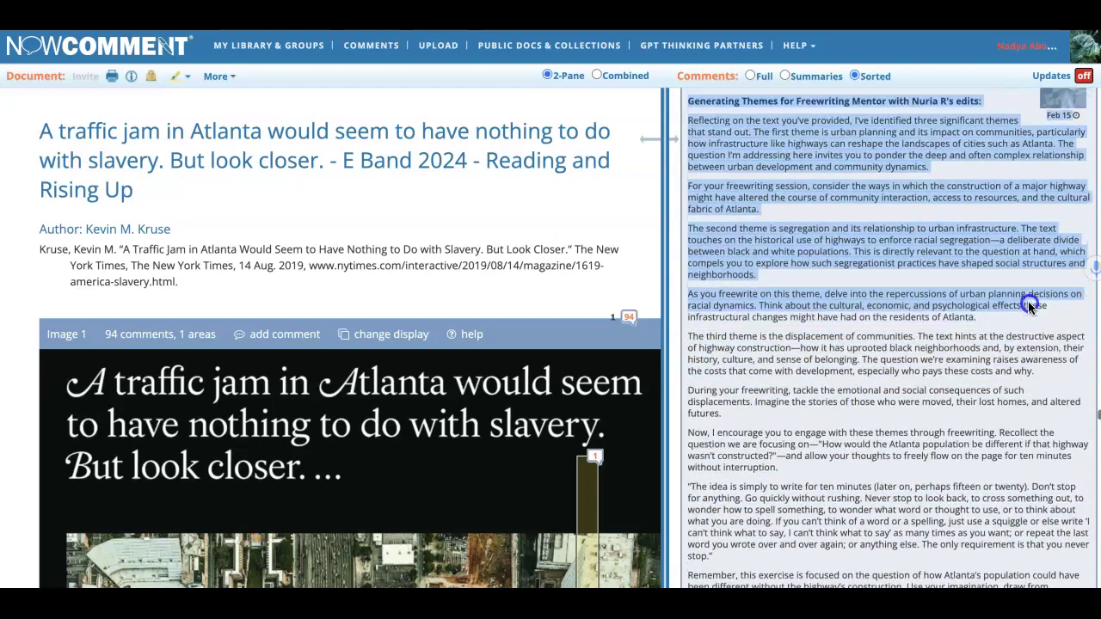
pyautogui.scroll(5, 1029, 305)
pyautogui.scroll(6, 1029, 306)
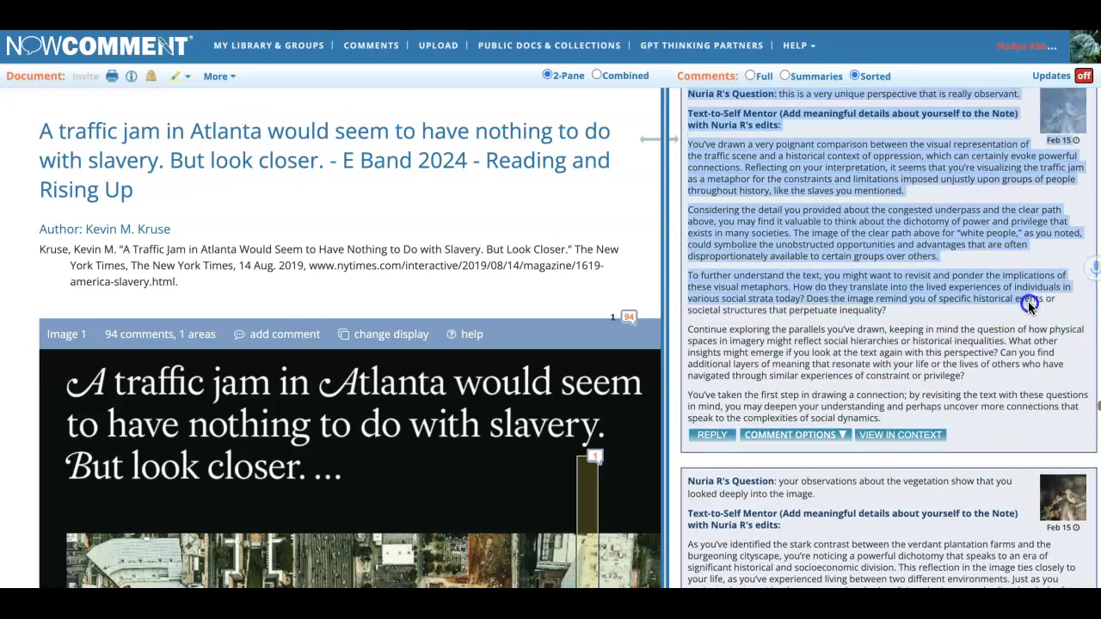
pyautogui.scroll(7, 1030, 305)
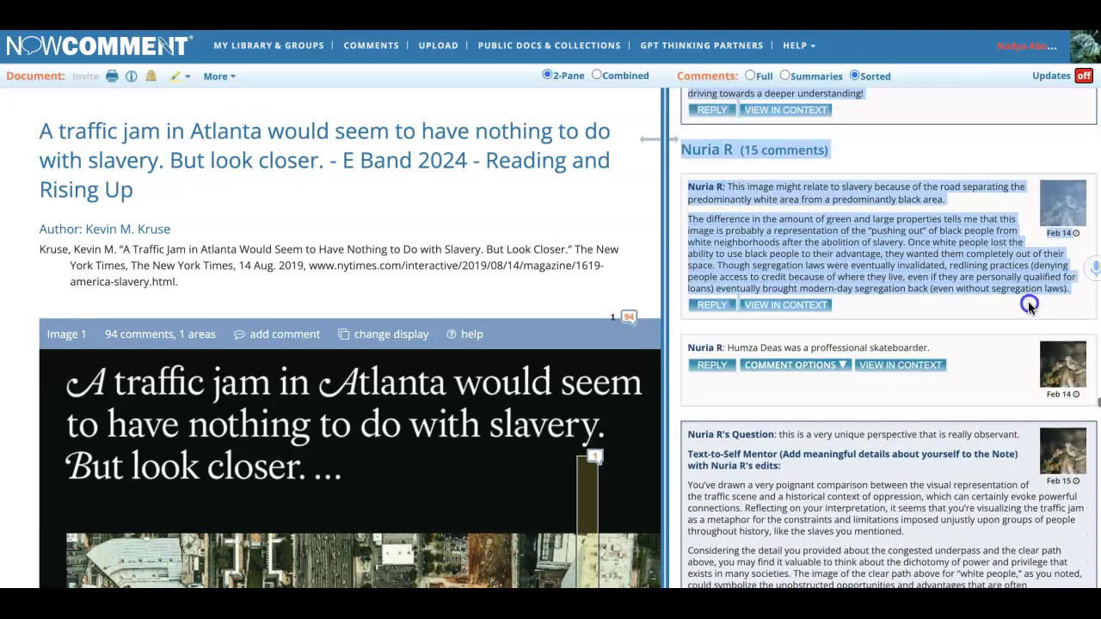
pyautogui.scroll(5, 1029, 305)
pyautogui.moveTo(952, 360)
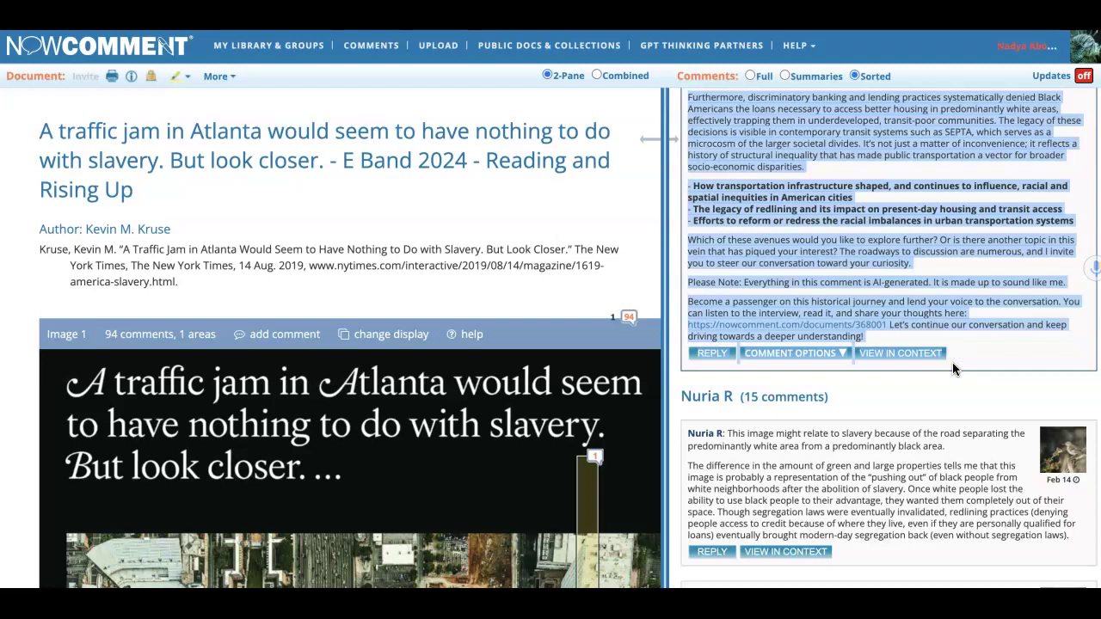
# Go through My Library & Groups to the E Band 2024 - Reading and Rising Up discussions page.
pyautogui.click(248, 48)
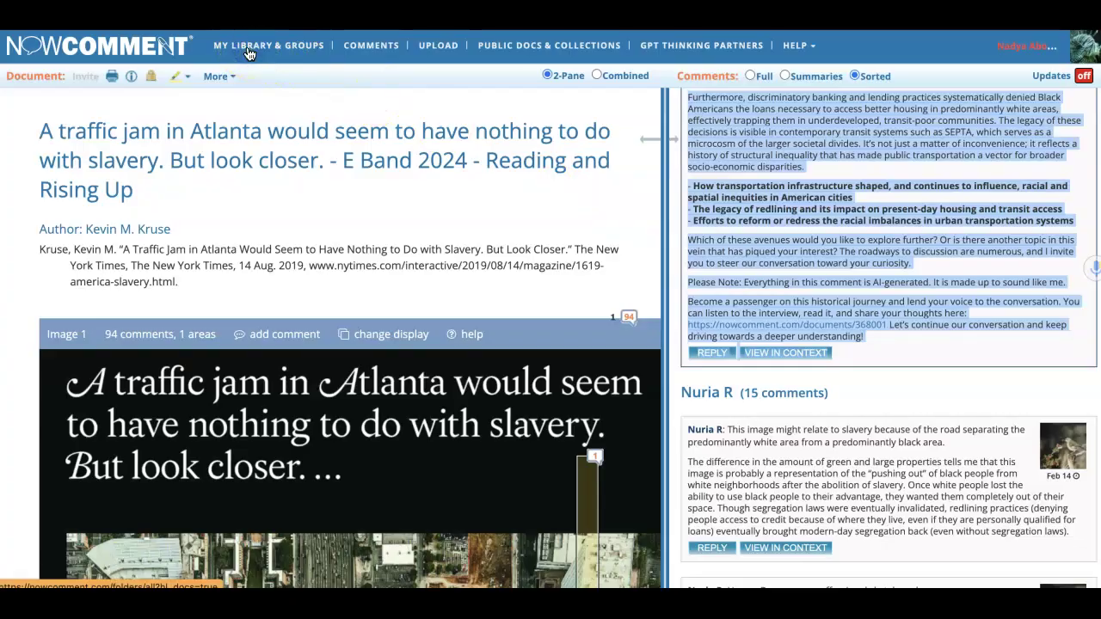
pyautogui.click(679, 354)
pyautogui.click(820, 494)
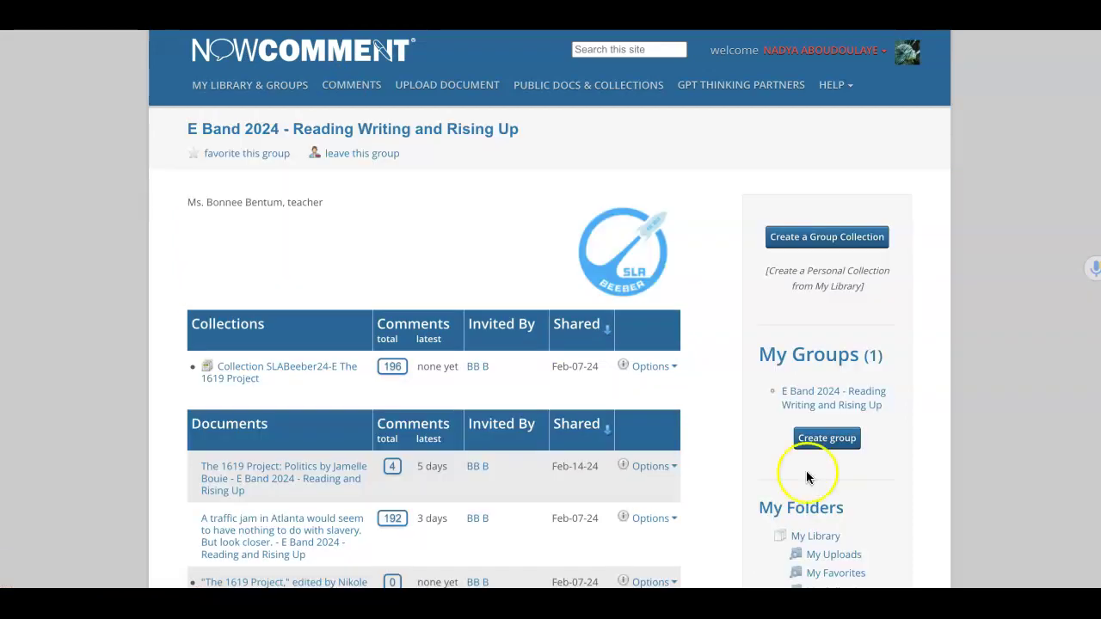
pyautogui.scroll(-7, 702, 389)
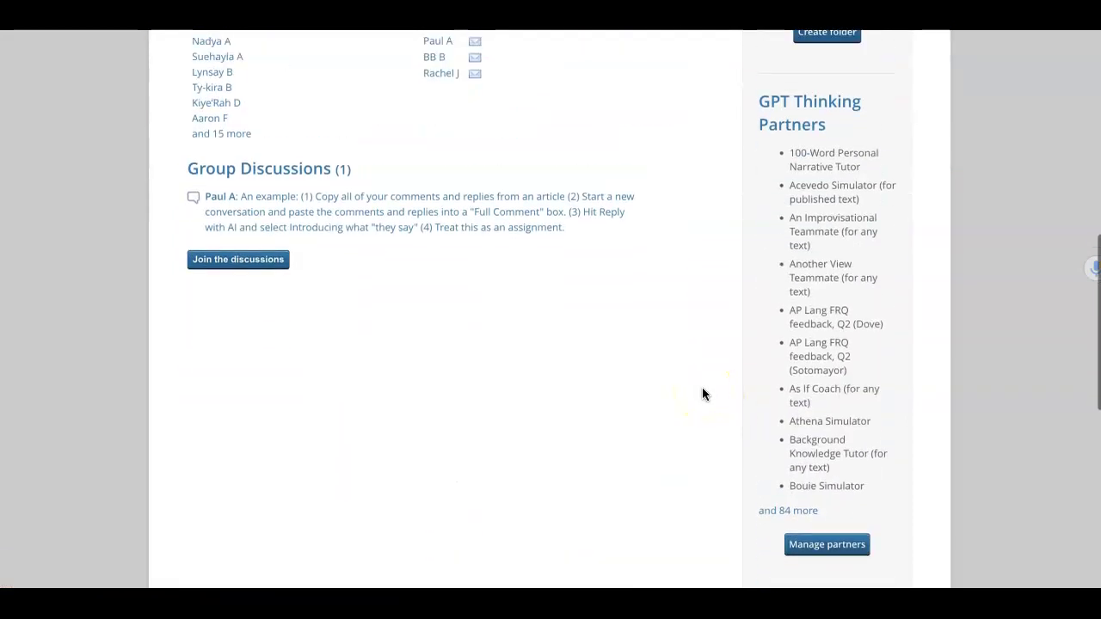
pyautogui.click(232, 270)
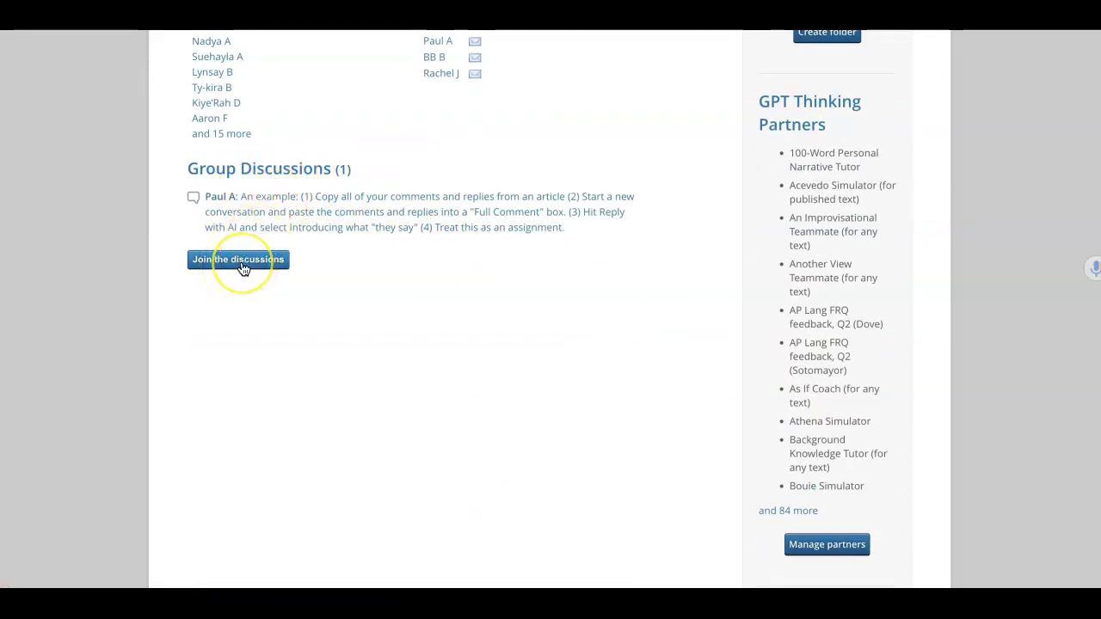
pyautogui.click(242, 268)
pyautogui.scroll(-15, 249, 314)
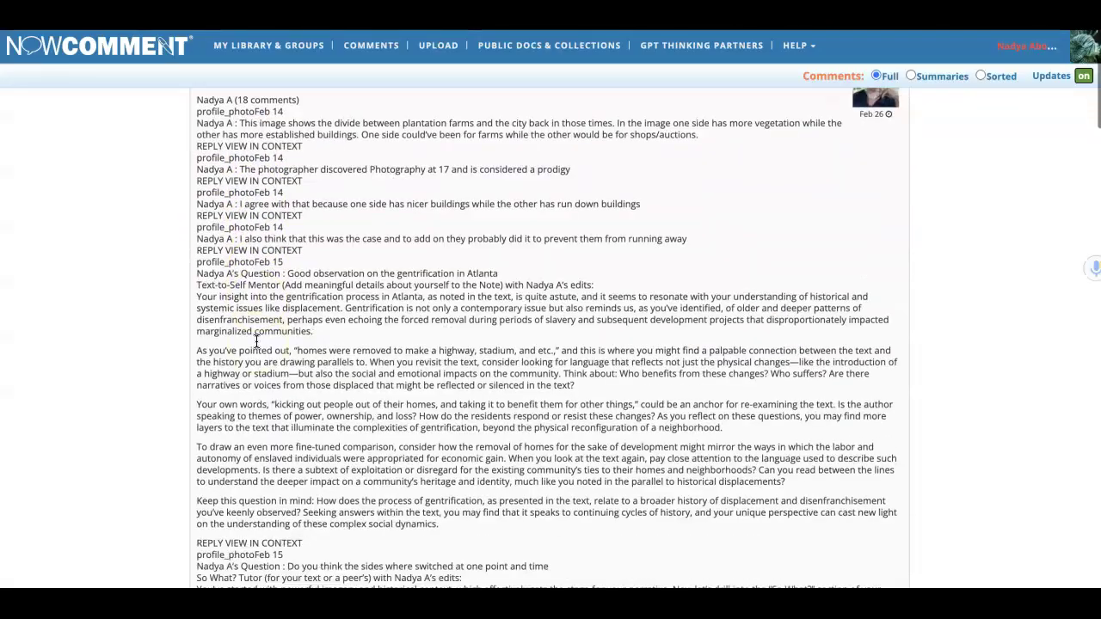
pyautogui.scroll(15, 256, 342)
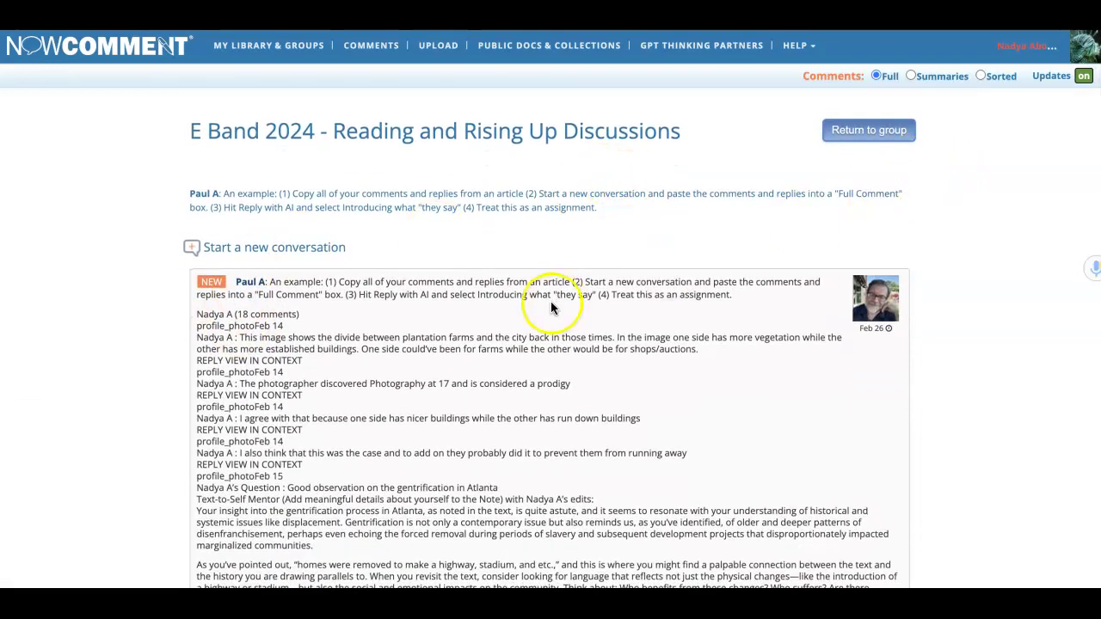
# Start a new group conversation summarised 'Here are my comments on "Traffic Jam"'.
pyautogui.click(274, 255)
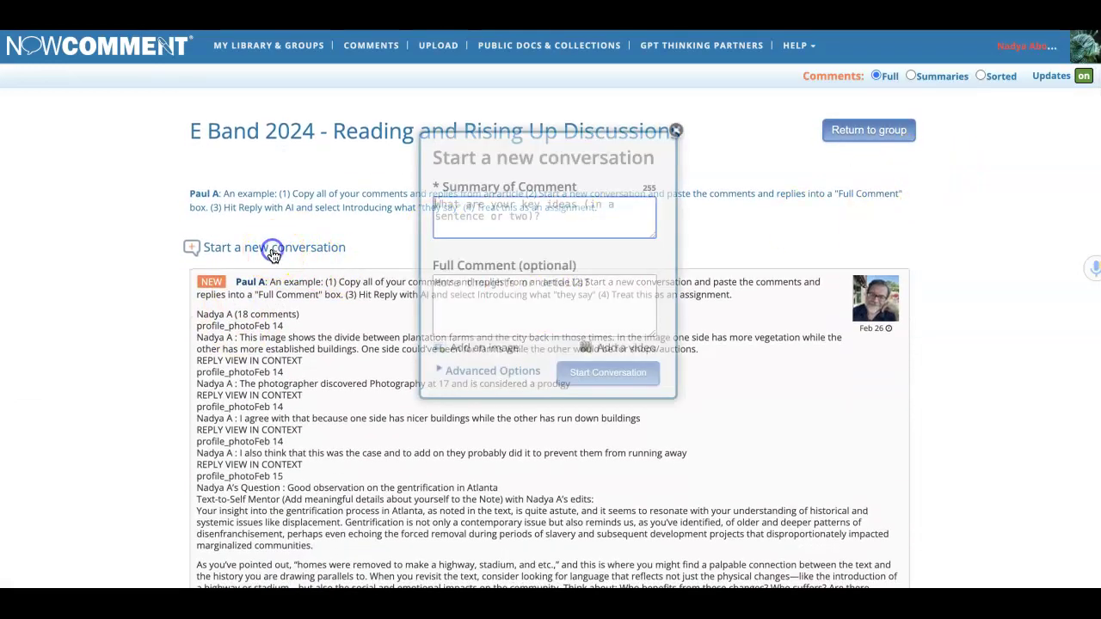
pyautogui.click(524, 220)
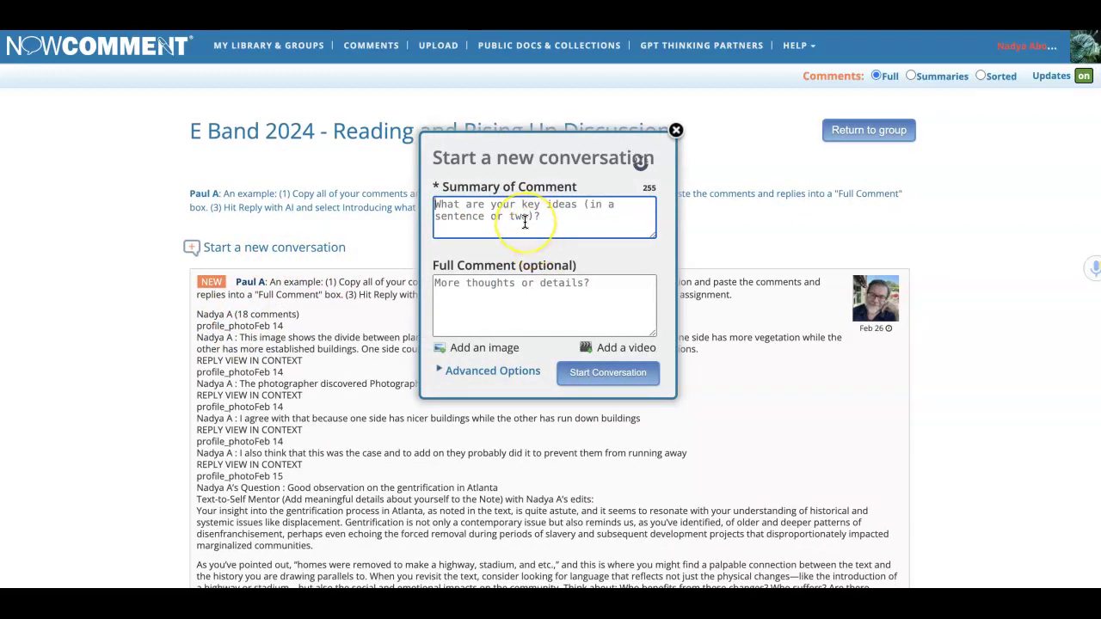
pyautogui.write('Here')
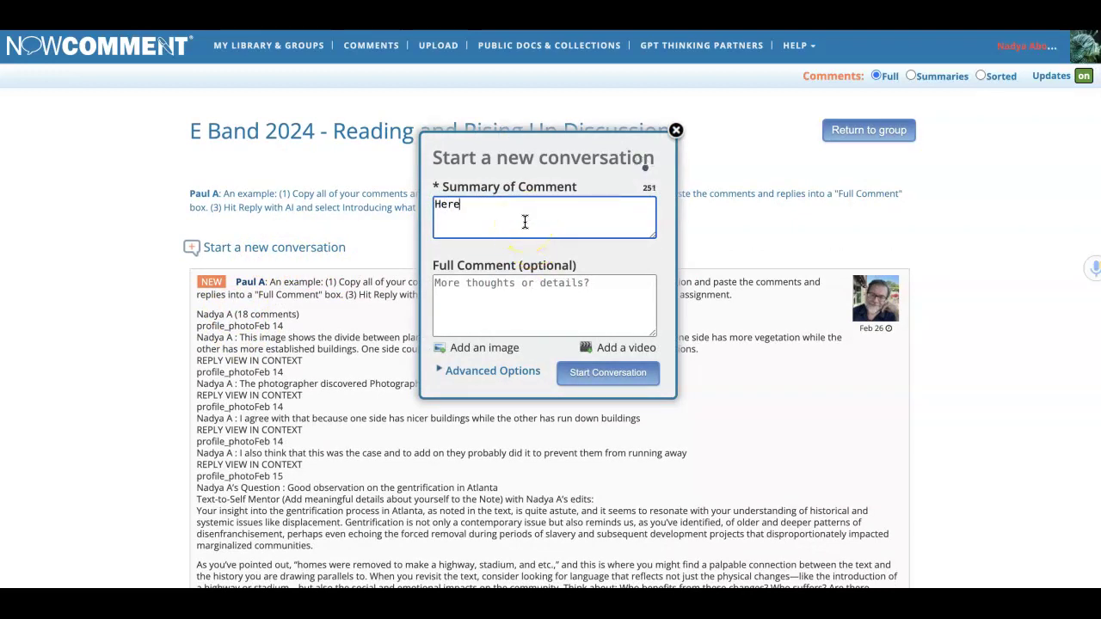
pyautogui.write(' are my comments onf')
pyautogui.press('BackSpace')
pyautogui.write('"Traf')
pyautogui.click(524, 226)
pyautogui.write('fic Jam"')
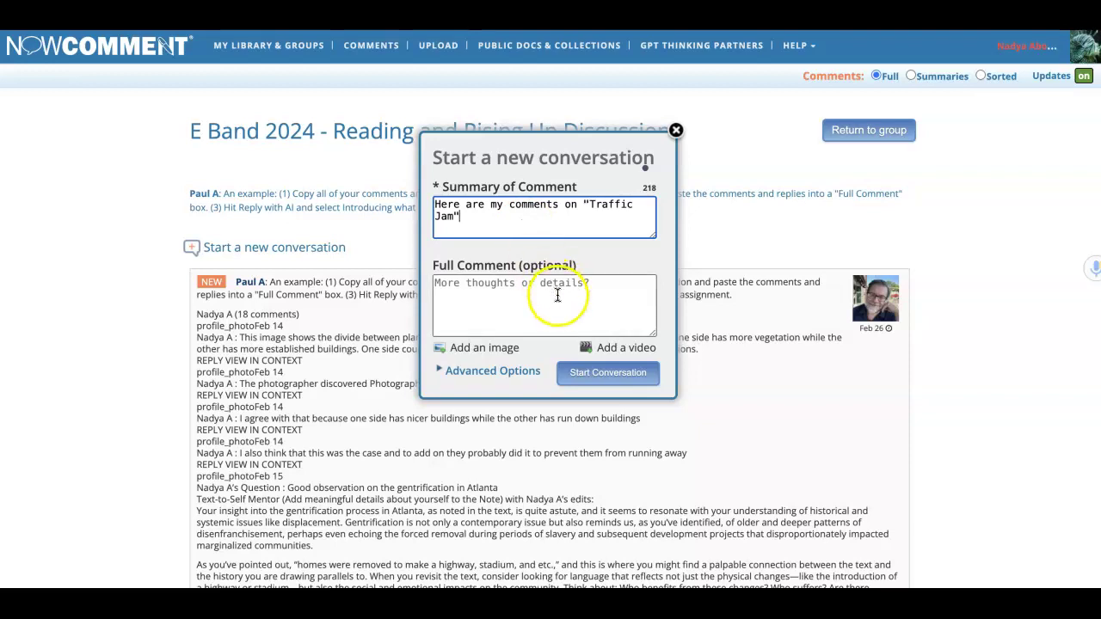
# Paste the copied comments as the Full Comment, enlarge the box, and post the conversation.
pyautogui.click(511, 304)
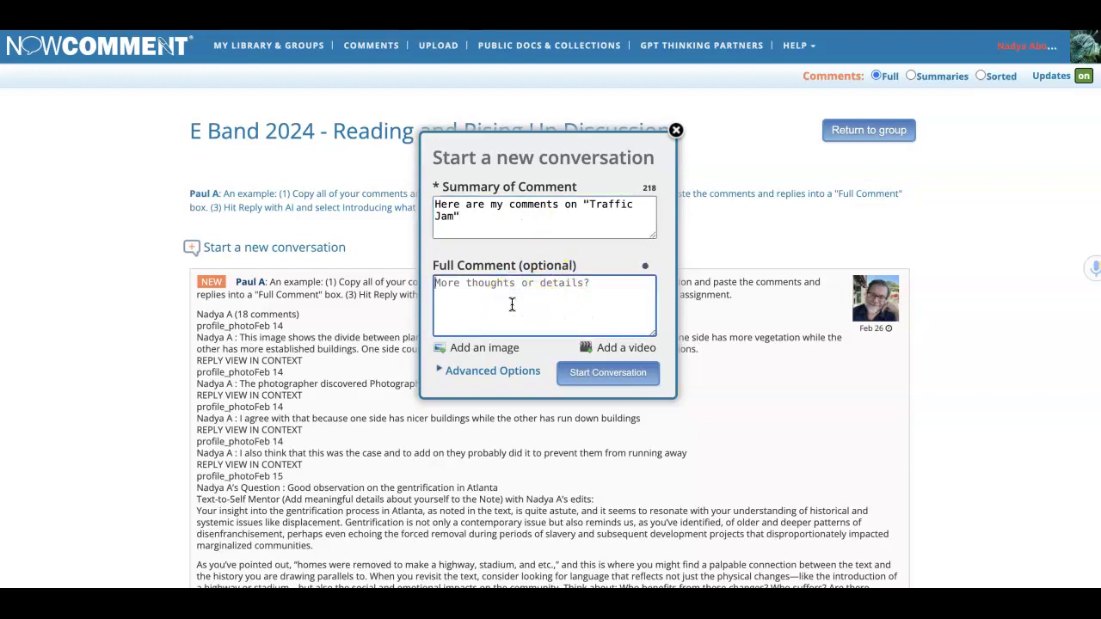
pyautogui.hotkey('ctrl', 'v')
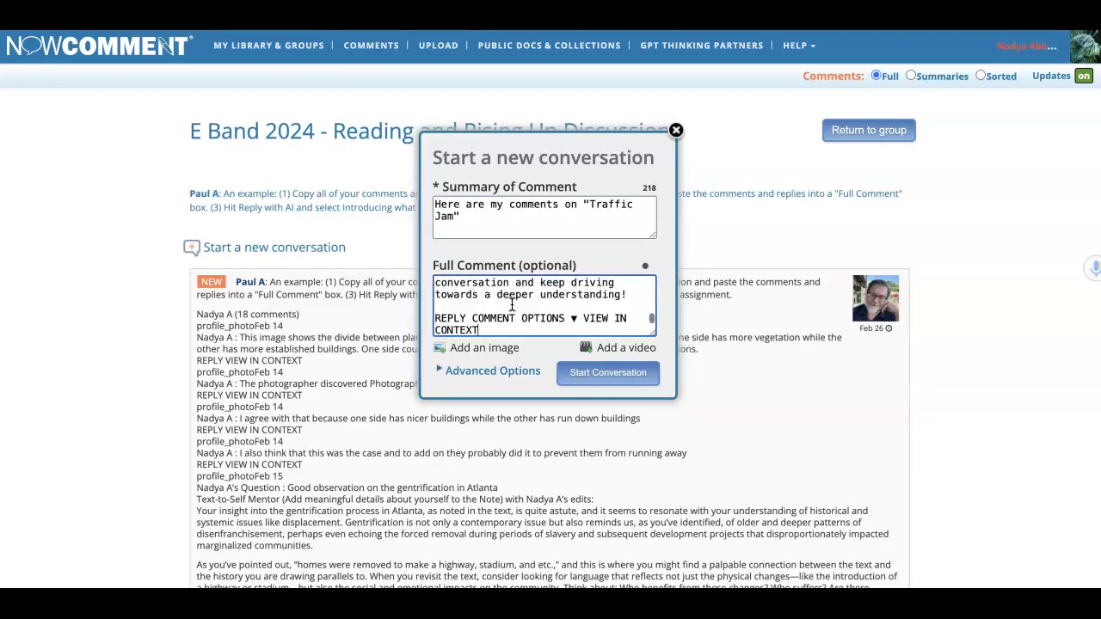
pyautogui.moveTo(651, 330); pyautogui.dragTo(723, 576)
pyautogui.scroll(-10, 610, 434)
pyautogui.scroll(5, 610, 434)
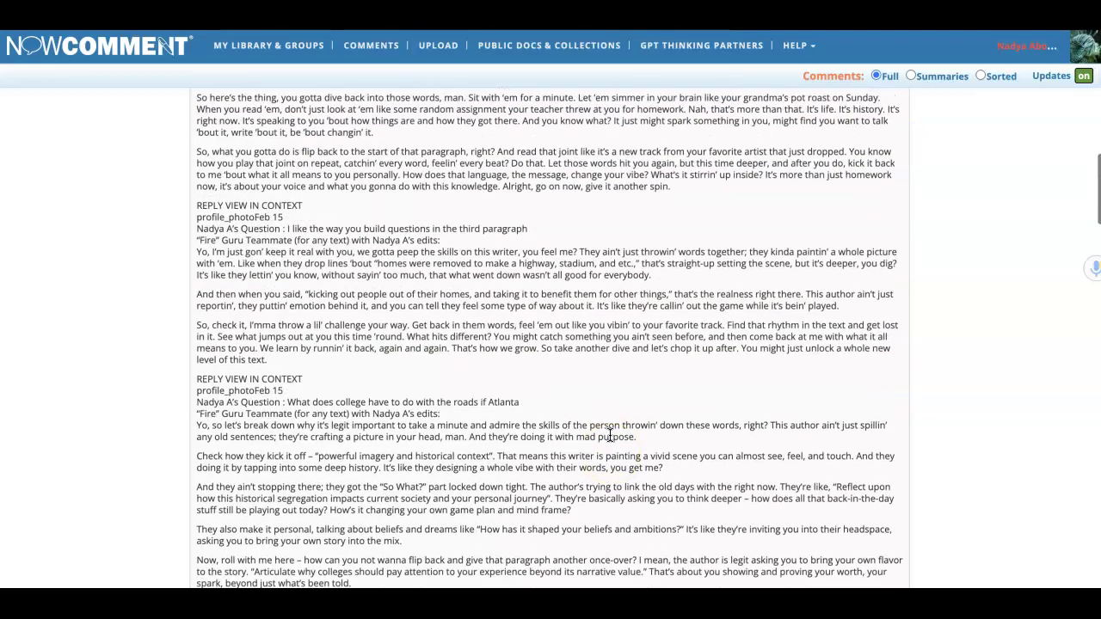
pyautogui.scroll(4, 610, 434)
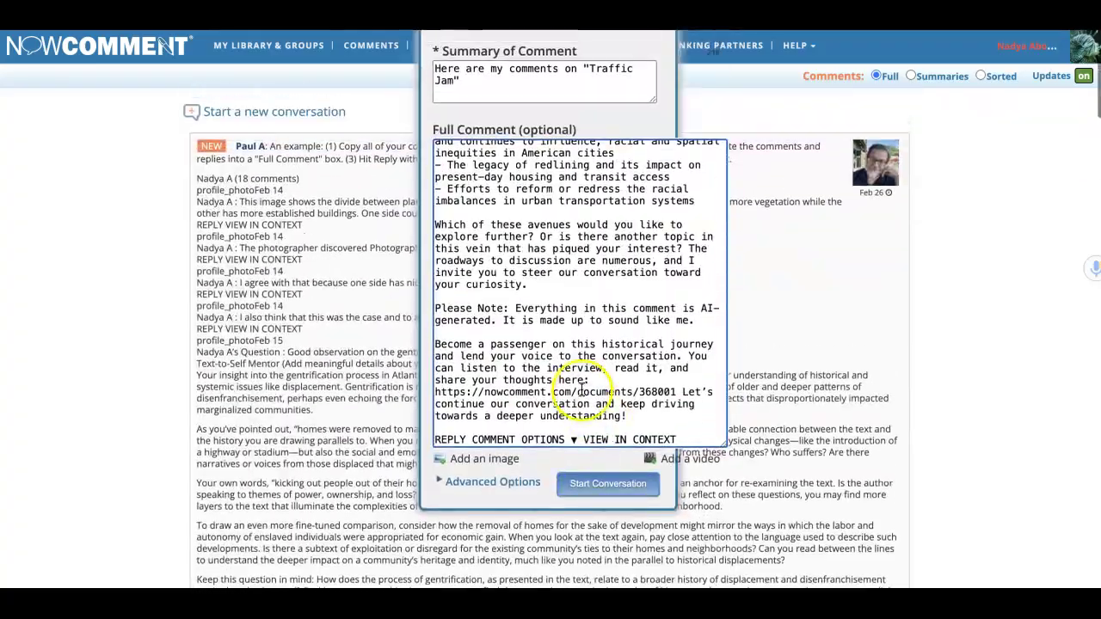
pyautogui.scroll(-9, 581, 389)
pyautogui.scroll(11, 581, 389)
pyautogui.click(608, 456)
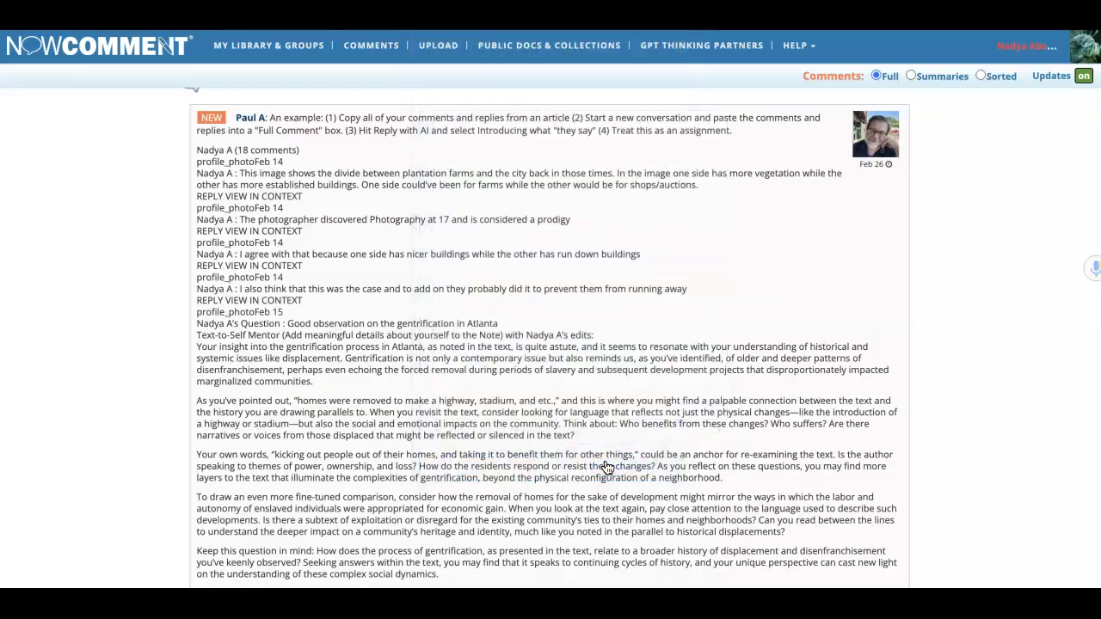
pyautogui.scroll(-20, 607, 467)
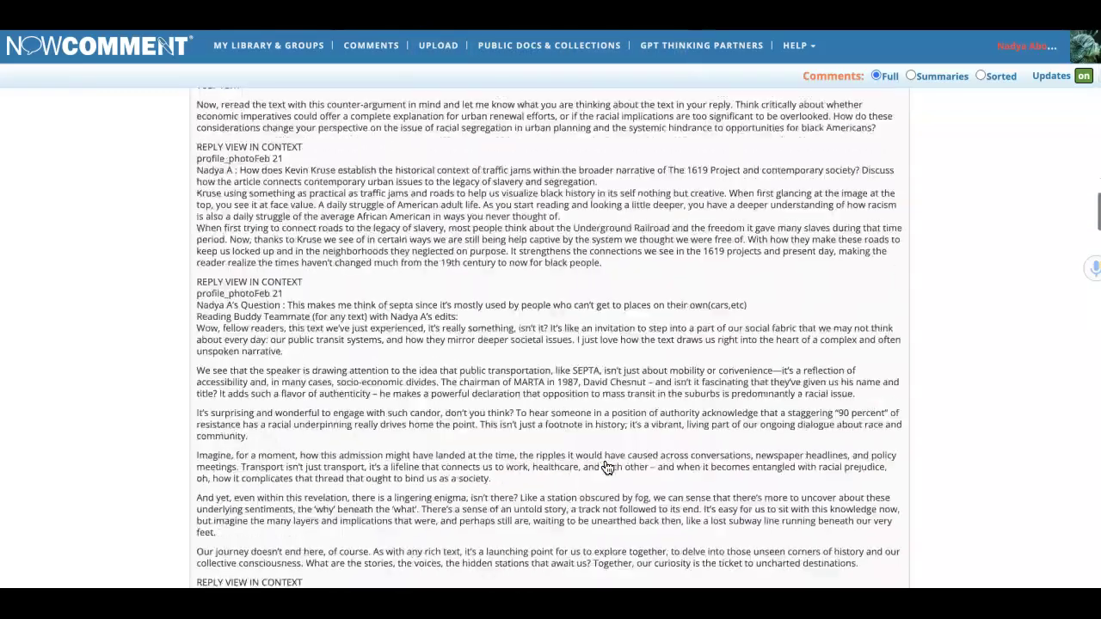
pyautogui.scroll(15, 608, 468)
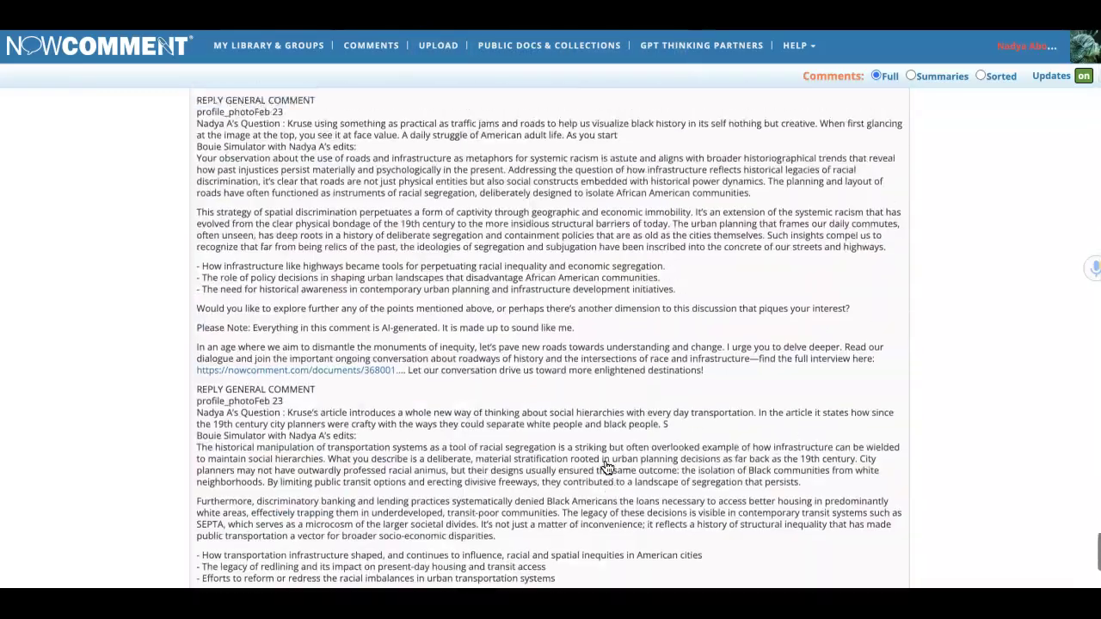
pyautogui.scroll(15, 608, 467)
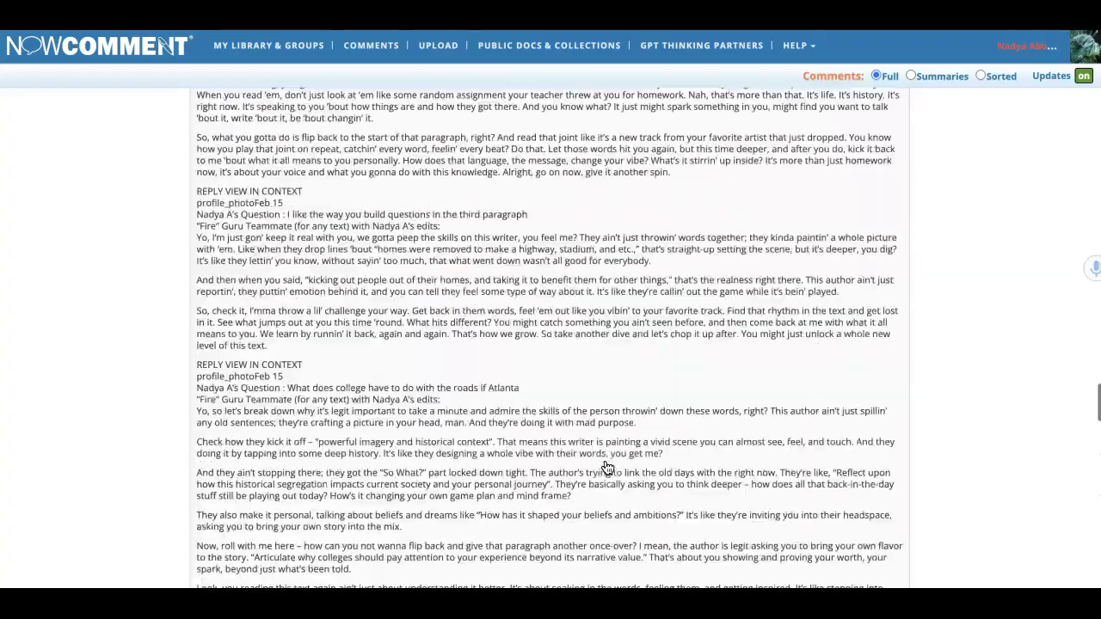
pyautogui.scroll(-4, 607, 468)
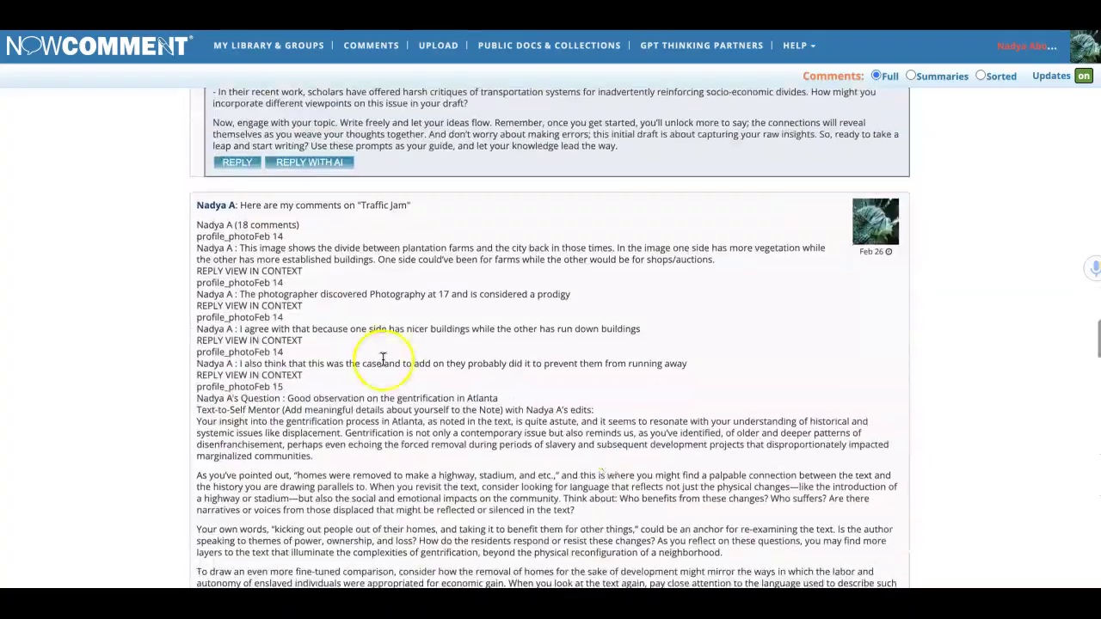
pyautogui.scroll(-1, 491, 310)
pyautogui.scroll(-15, 393, 276)
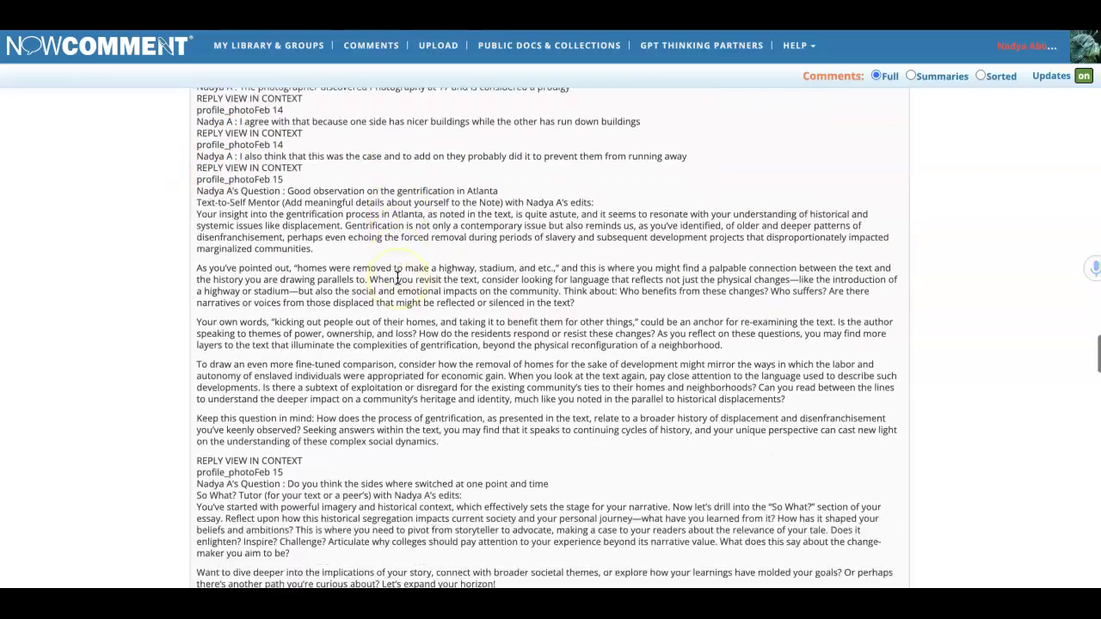
pyautogui.scroll(-20, 398, 275)
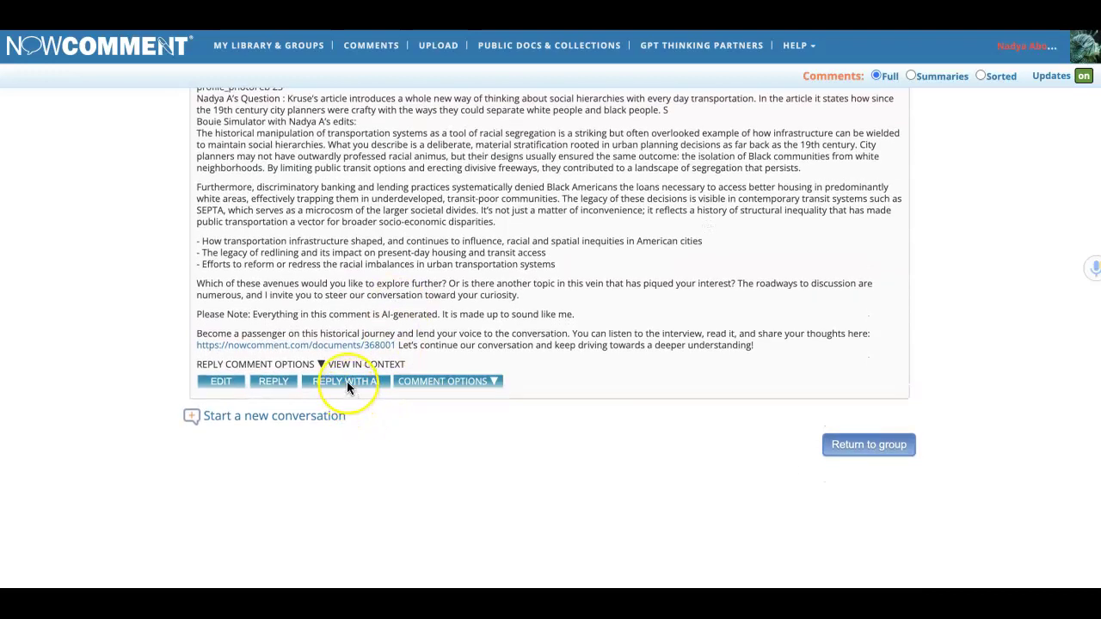
# Reply with AI to the last comment, choosing Introducing what “they say” as thinking partner.
pyautogui.click(346, 381)
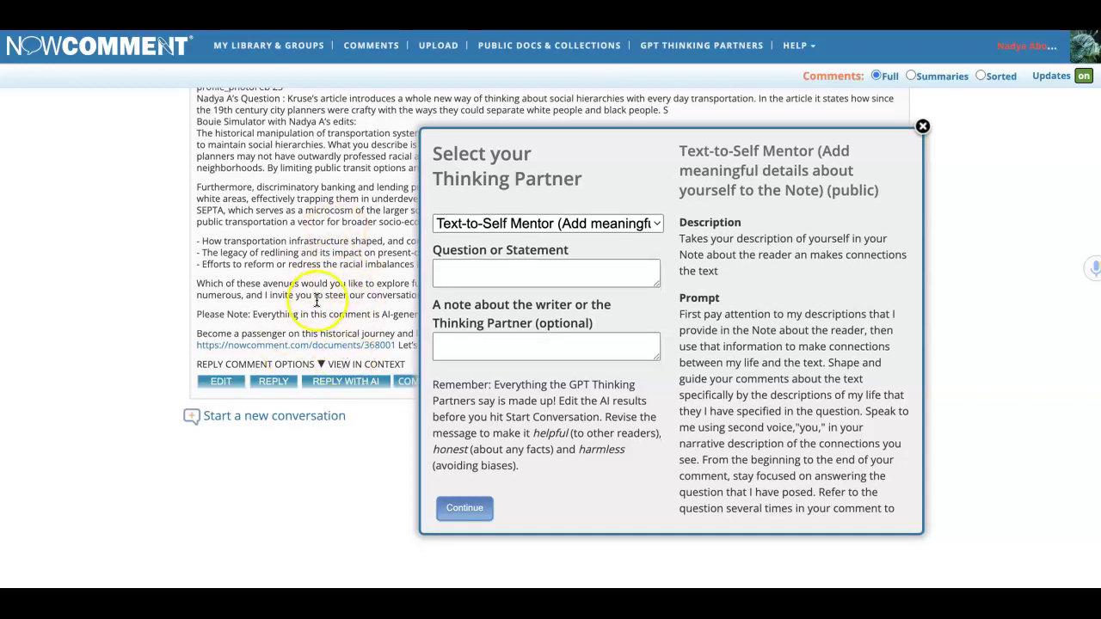
pyautogui.click(522, 228)
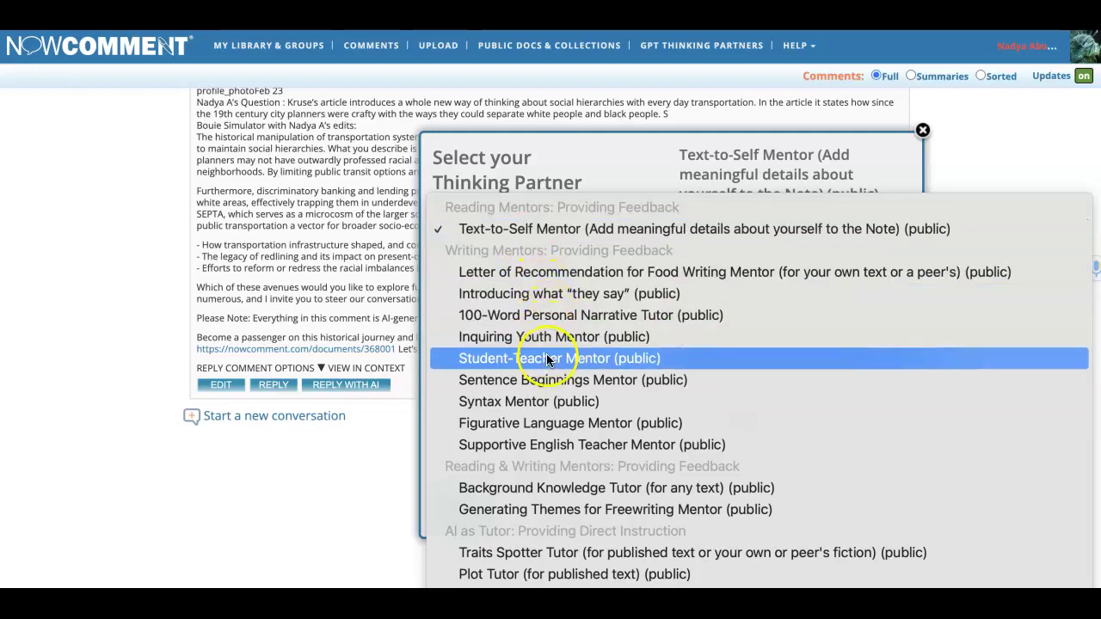
pyautogui.scroll(-2, 546, 360)
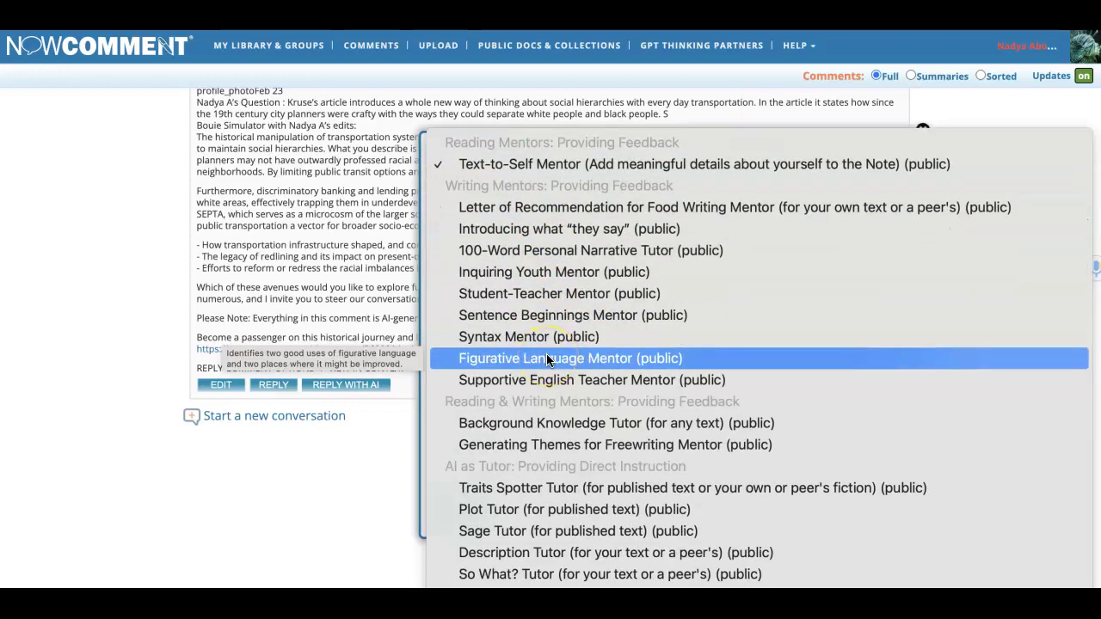
pyautogui.click(547, 236)
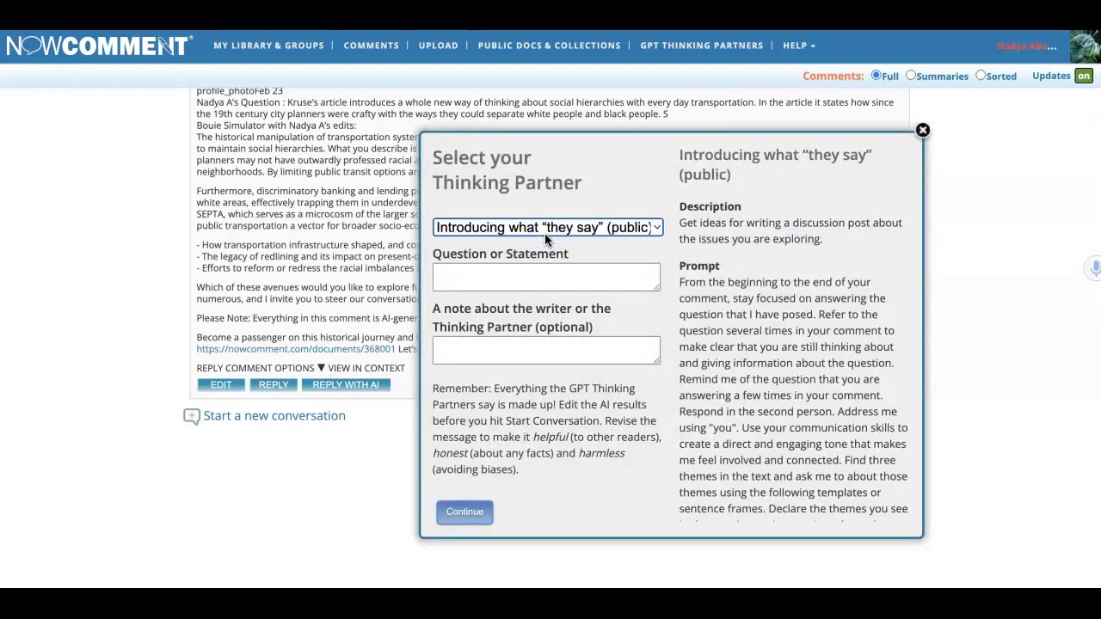
# Ask what you seem most interested in and for help writing a Youth Voices post on this article, then submit.
pyautogui.click(480, 277)
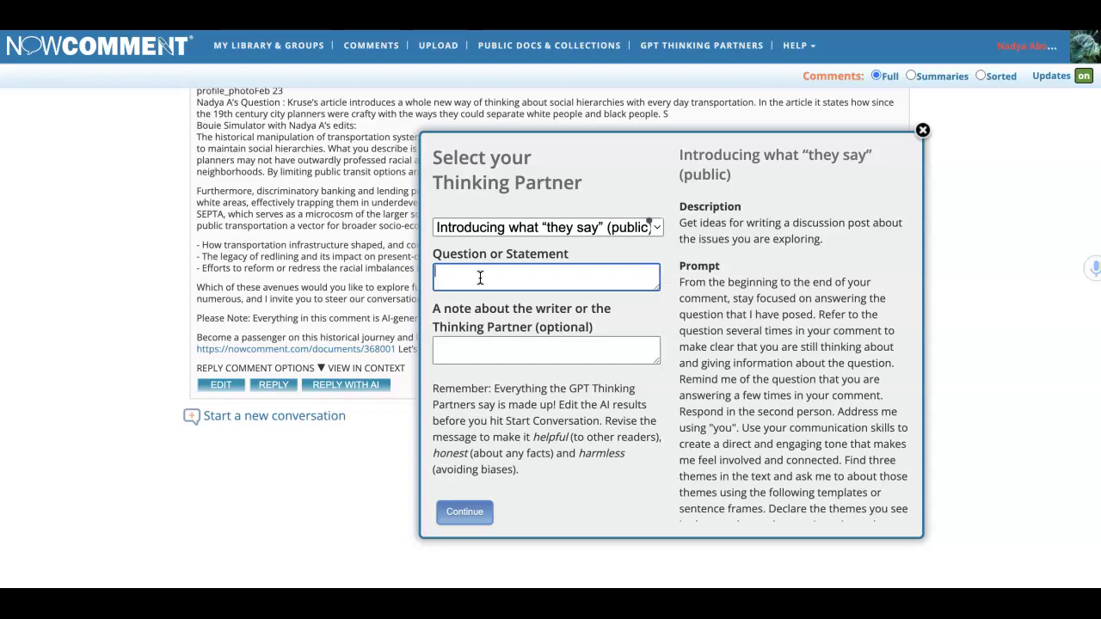
pyautogui.write("What does it look like I'm most interested i")
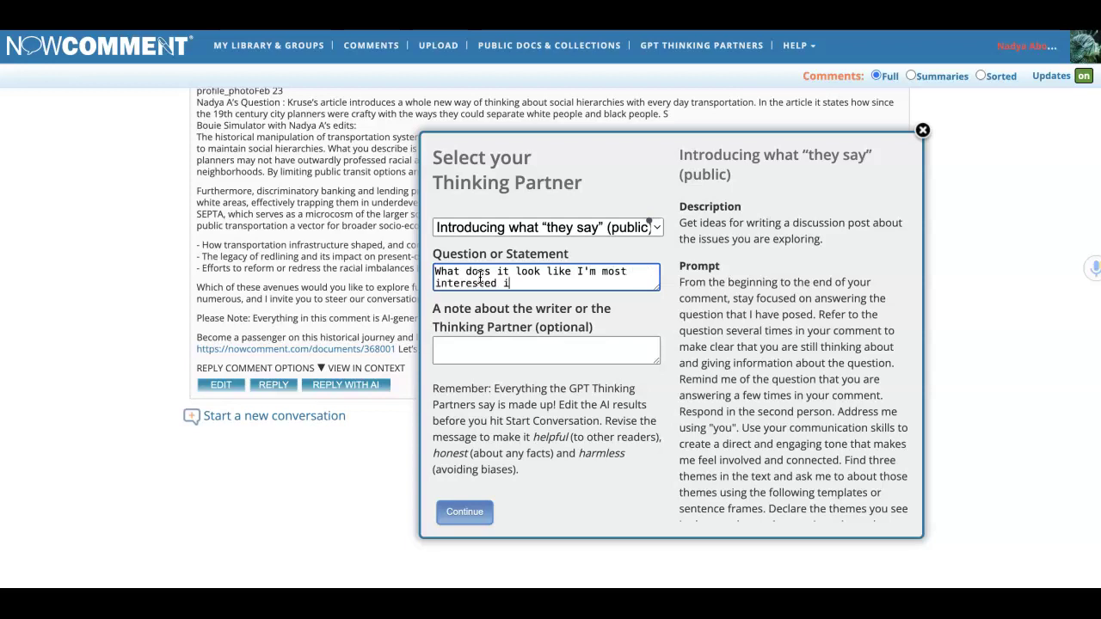
pyautogui.write('n? Can you help me to ')
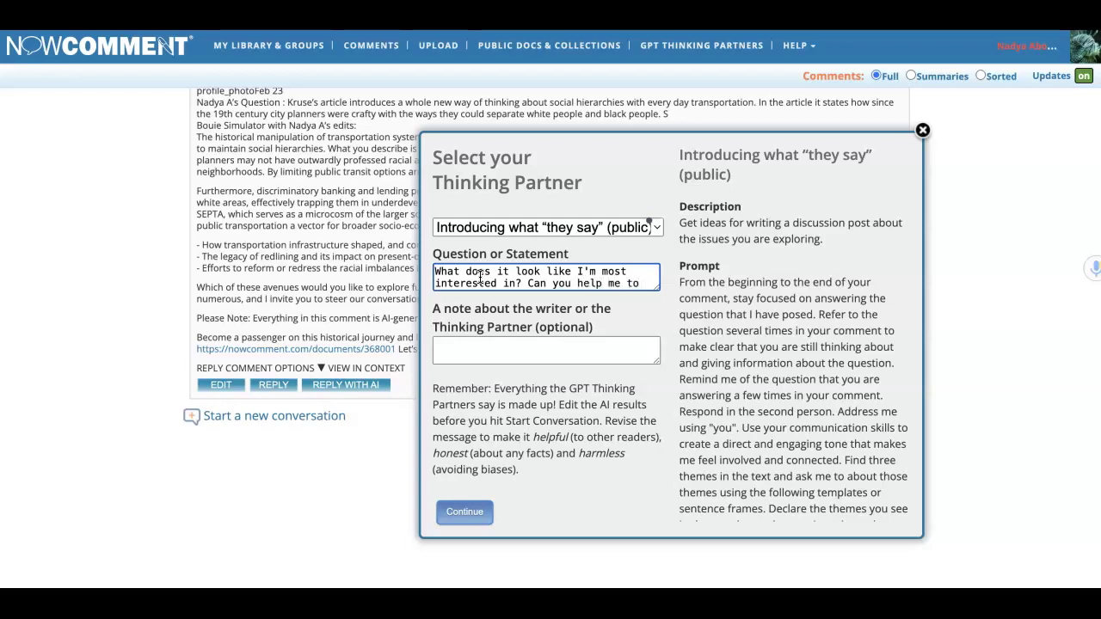
pyautogui.write('write')
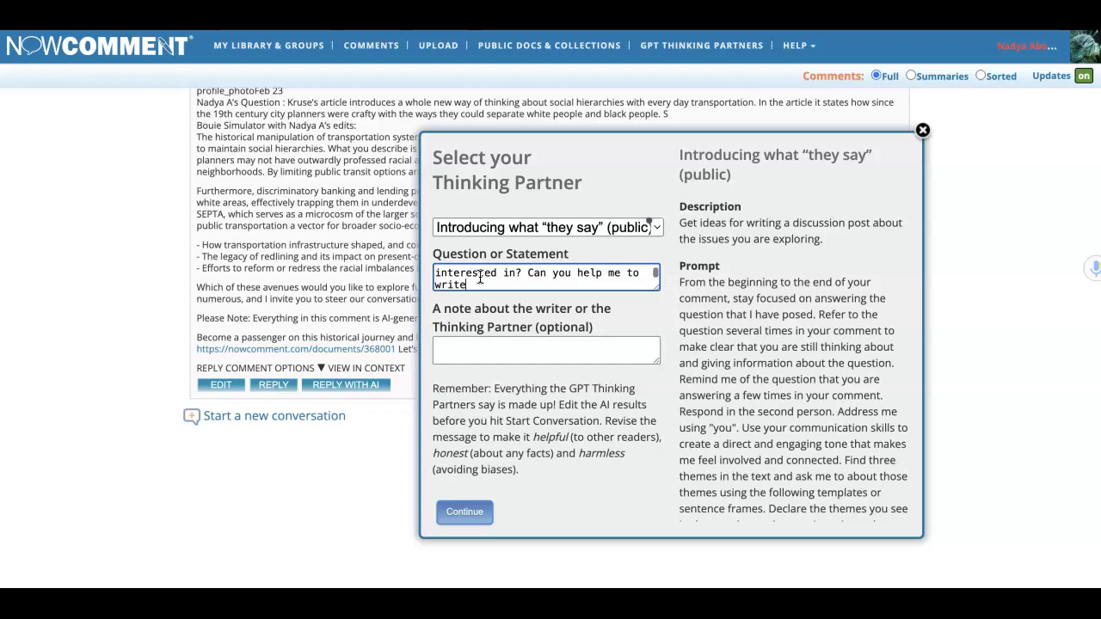
pyautogui.write(' a post on Youth Voice')
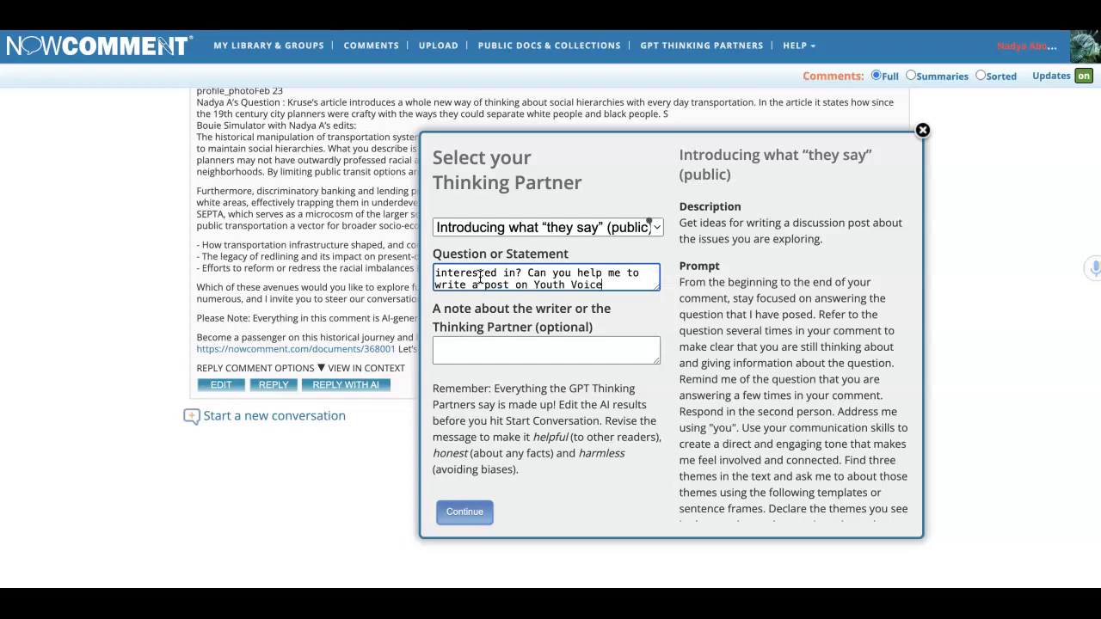
pyautogui.write('s about this artict')
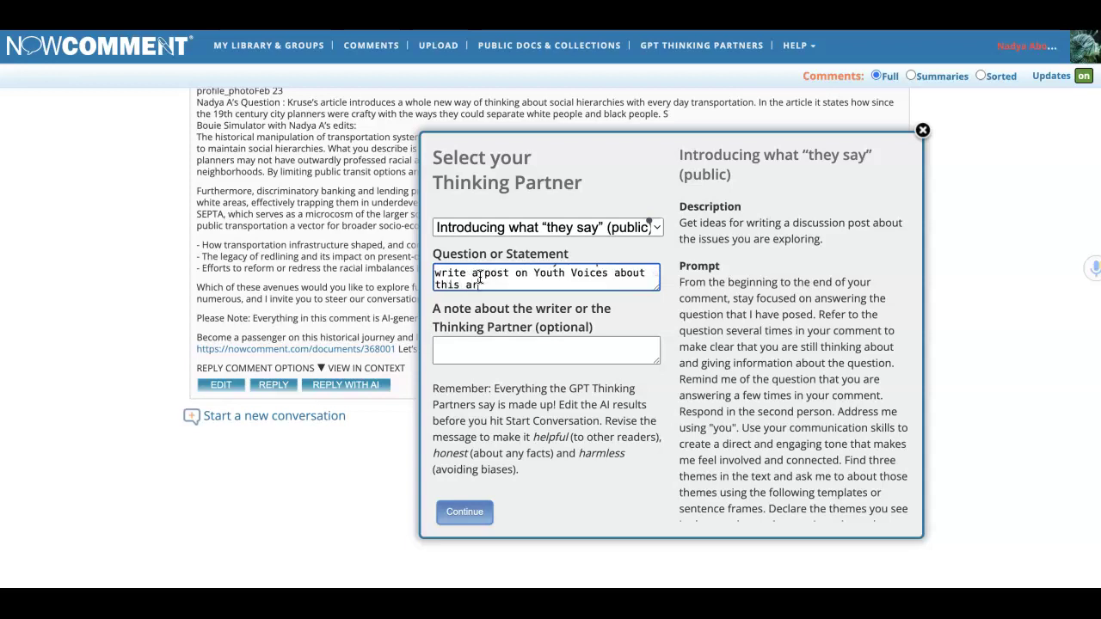
pyautogui.press('BackSpace')
pyautogui.press('BackSpace')
pyautogui.write('cle.')
pyautogui.press('BackSpace')
pyautogui.write('?')
pyautogui.click(468, 515)
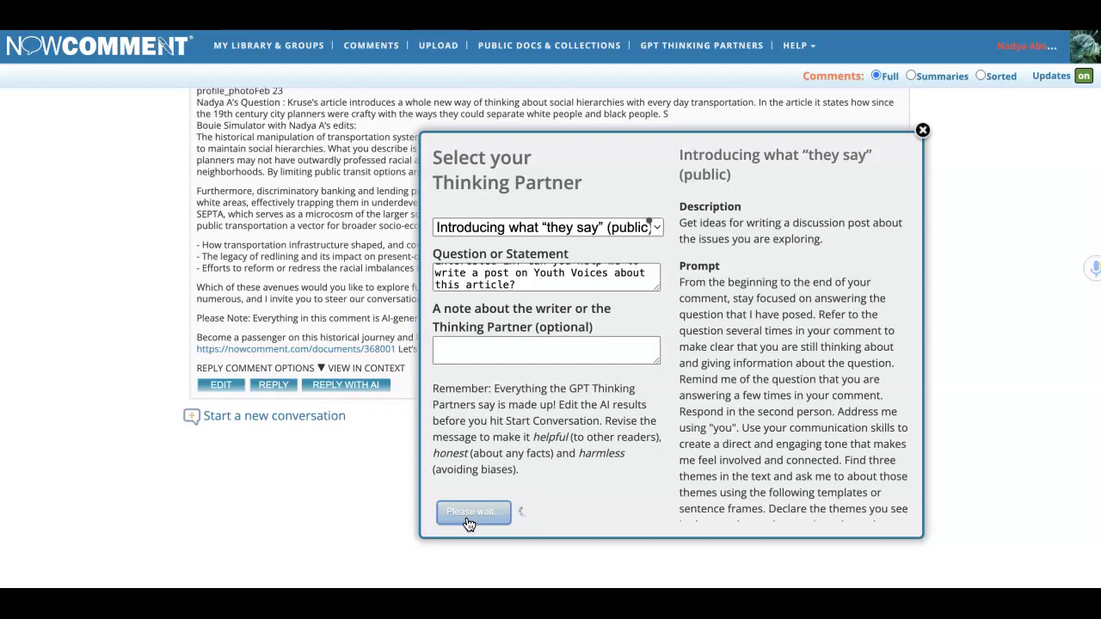
# Move the reply dialog, enlarge the AI Results box to read the response, and post it as the reply.
pyautogui.click(470, 495)
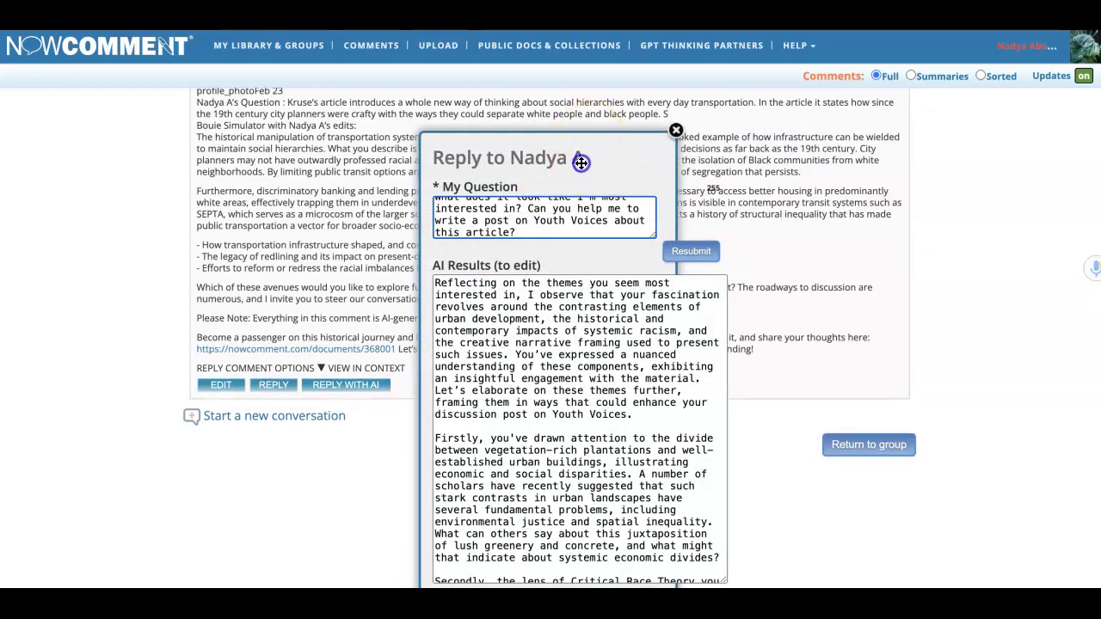
pyautogui.moveTo(583, 160); pyautogui.dragTo(585, 44)
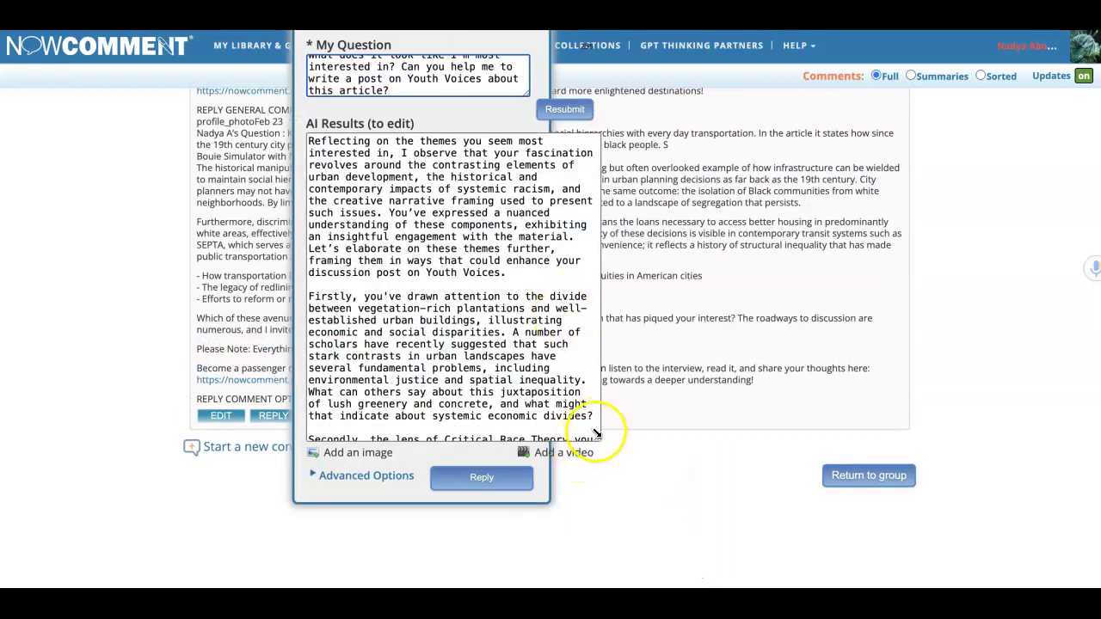
pyautogui.moveTo(597, 437); pyautogui.dragTo(774, 583)
pyautogui.scroll(-1, 683, 460)
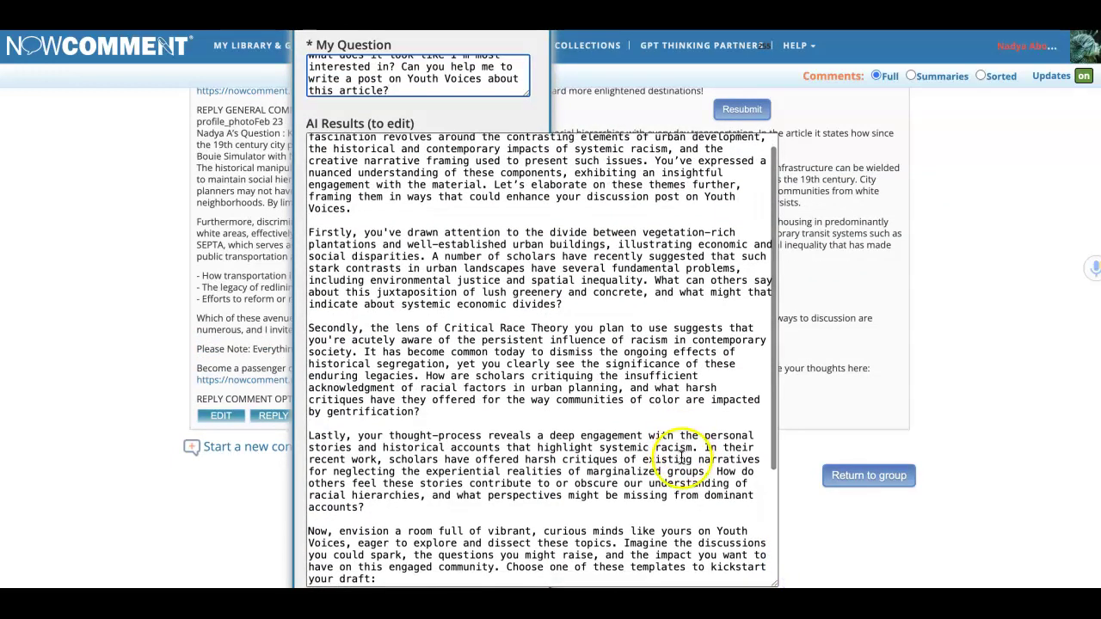
pyautogui.scroll(-4, 449, 424)
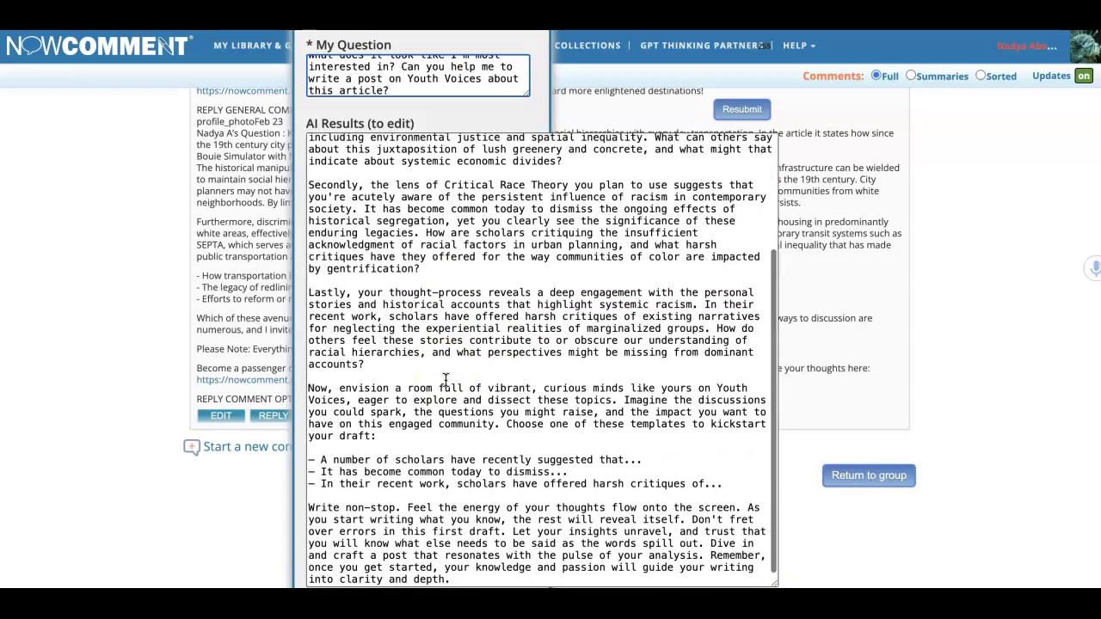
pyautogui.scroll(-2, 542, 481)
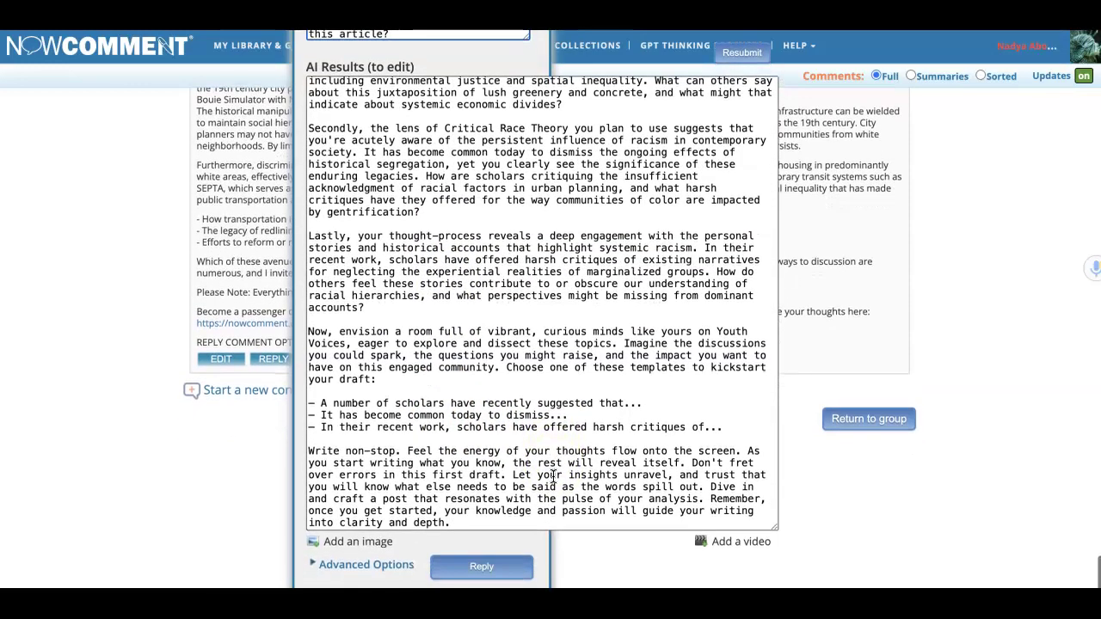
pyautogui.scroll(4, 554, 476)
pyautogui.click(596, 270)
pyautogui.click(484, 572)
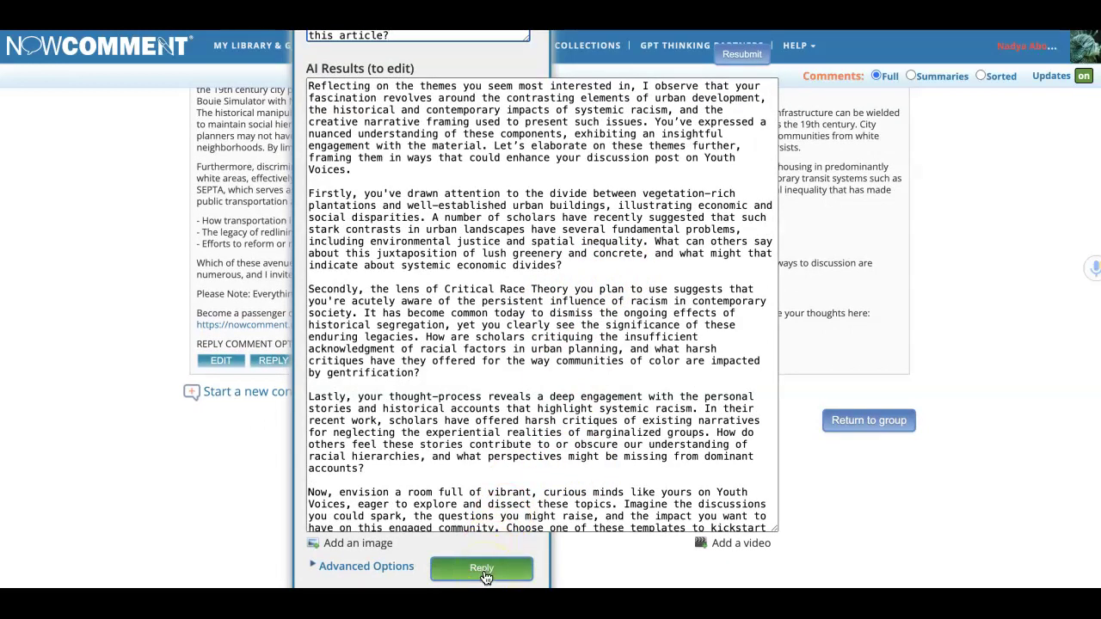
# Confirm posting the AI reply, read it in the thread, and open a reply form beneath it.
pyautogui.click(484, 572)
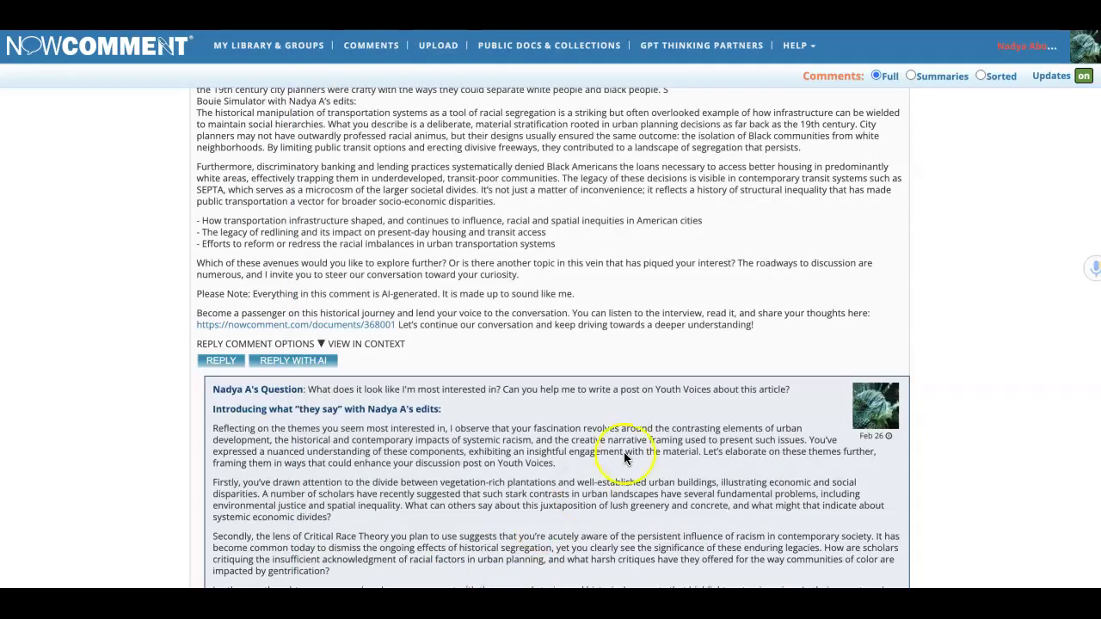
pyautogui.scroll(-2, 625, 456)
pyautogui.scroll(-3, 625, 458)
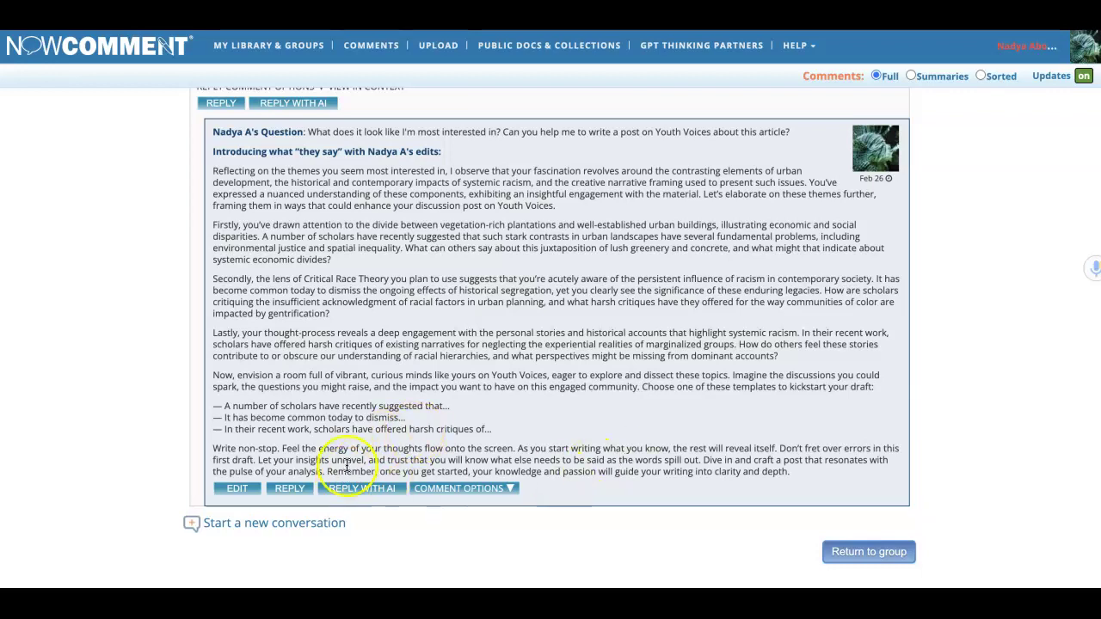
pyautogui.scroll(-2, 388, 391)
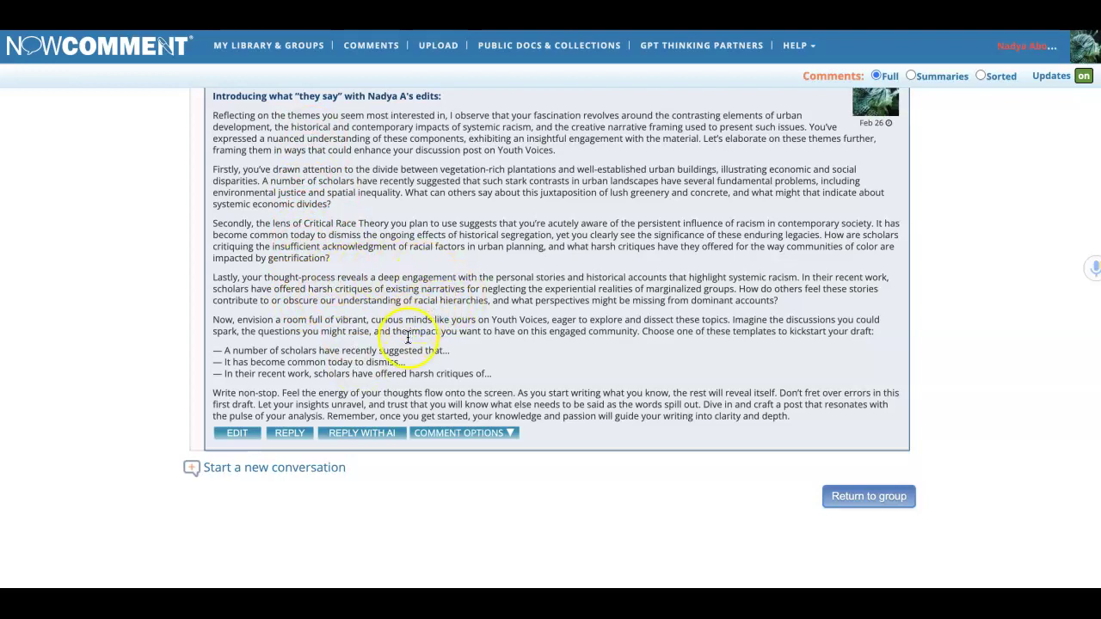
pyautogui.scroll(-1, 408, 338)
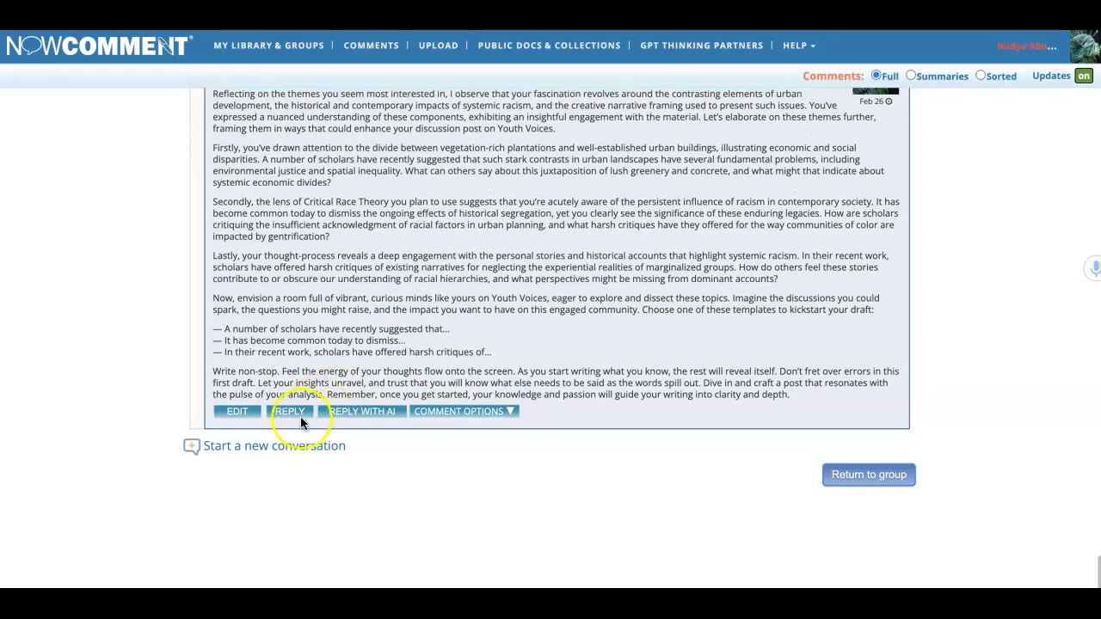
pyautogui.click(291, 413)
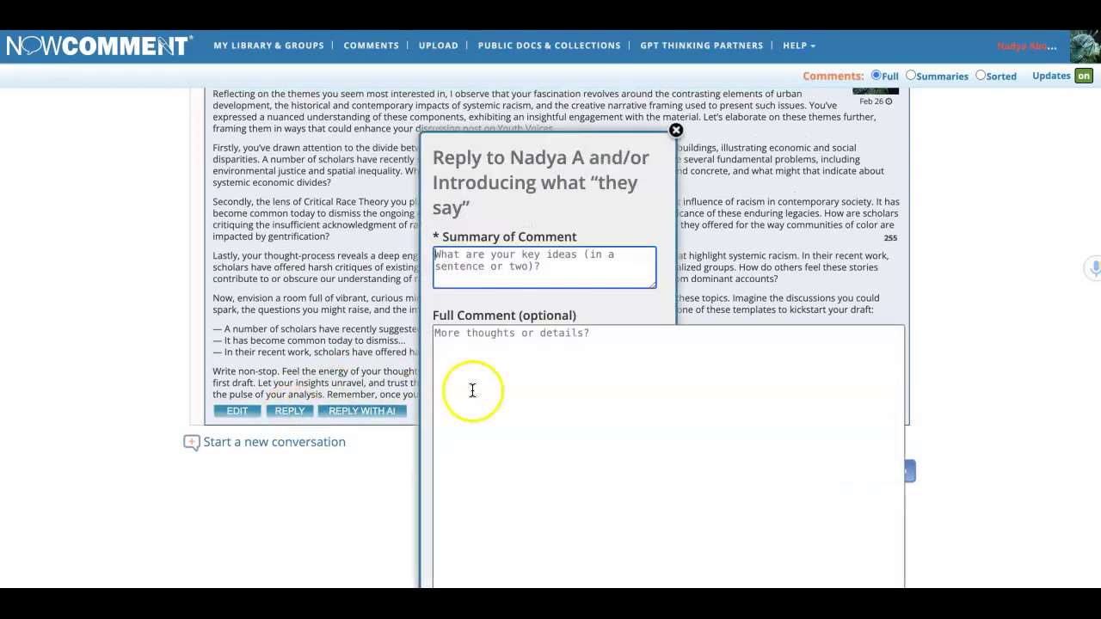